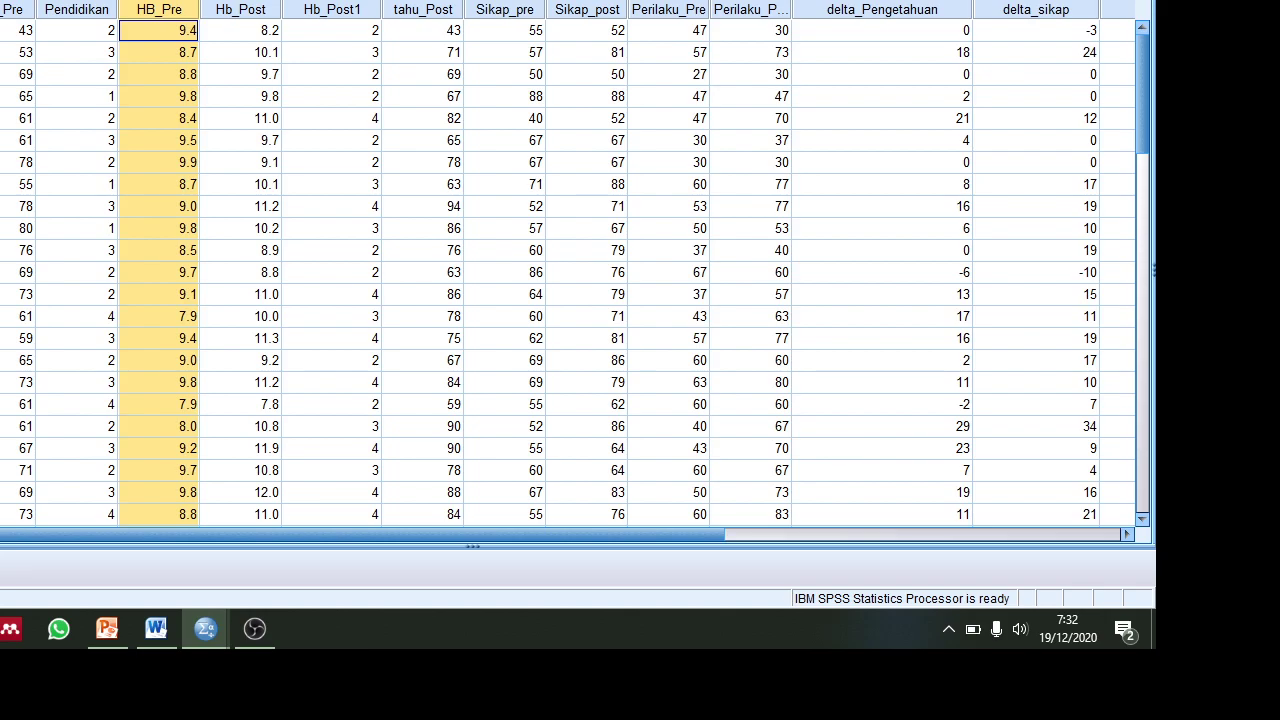
# Step: Look through the cases of the HB_Pre and Hb_Post variables in the dataset
pyautogui.scroll(-6, 570, 270)
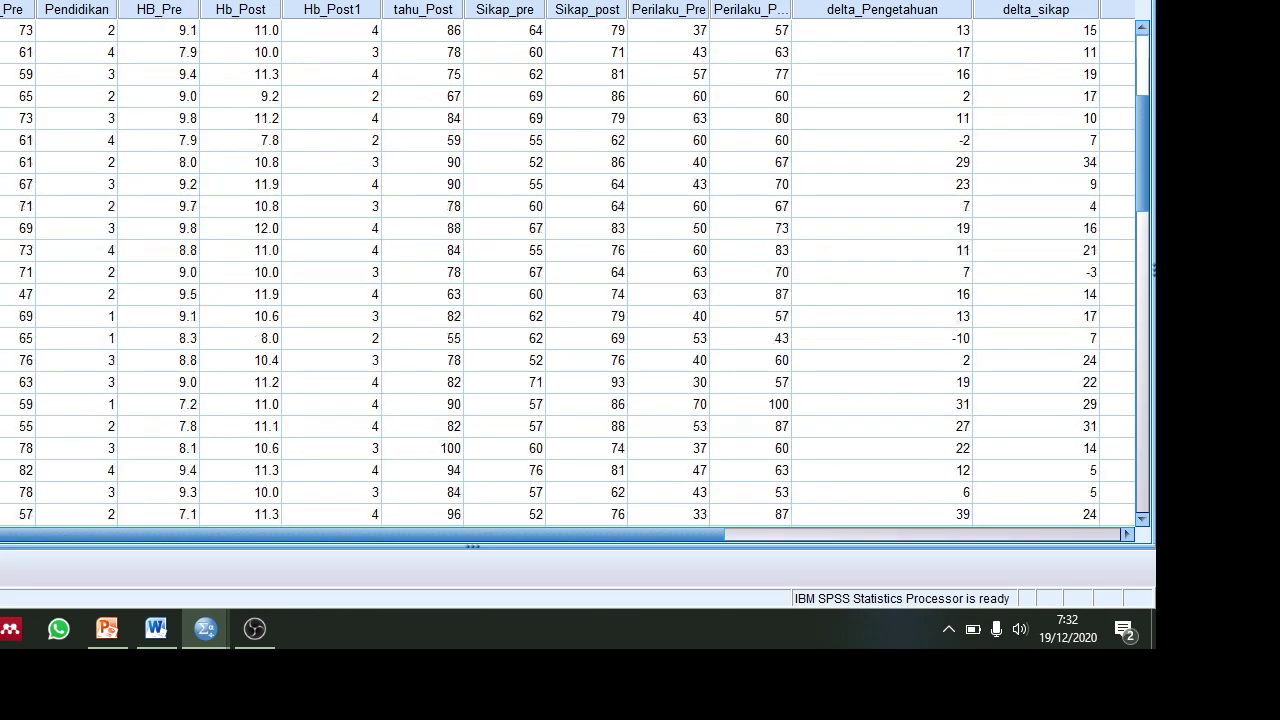
pyautogui.scroll(5, 570, 270)
pyautogui.scroll(1, 570, 270)
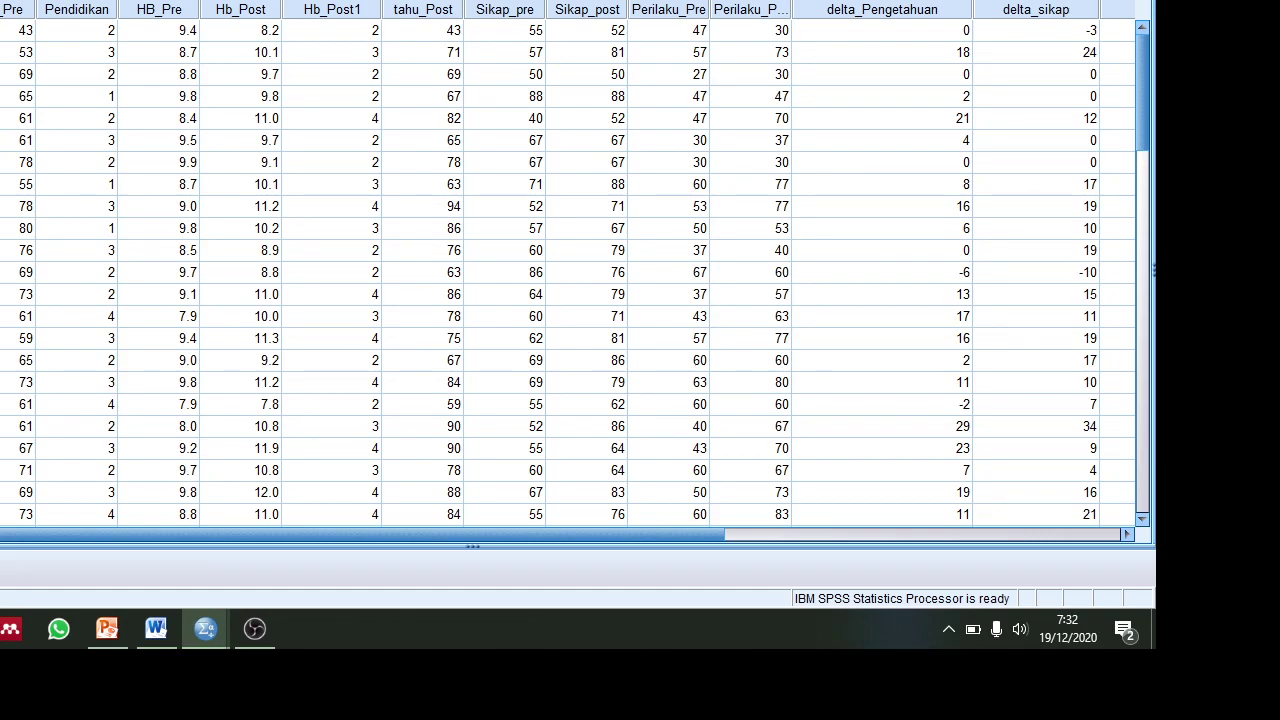
pyautogui.scroll(-5, 570, 270)
pyautogui.scroll(5, 570, 270)
pyautogui.scroll(-4, 570, 270)
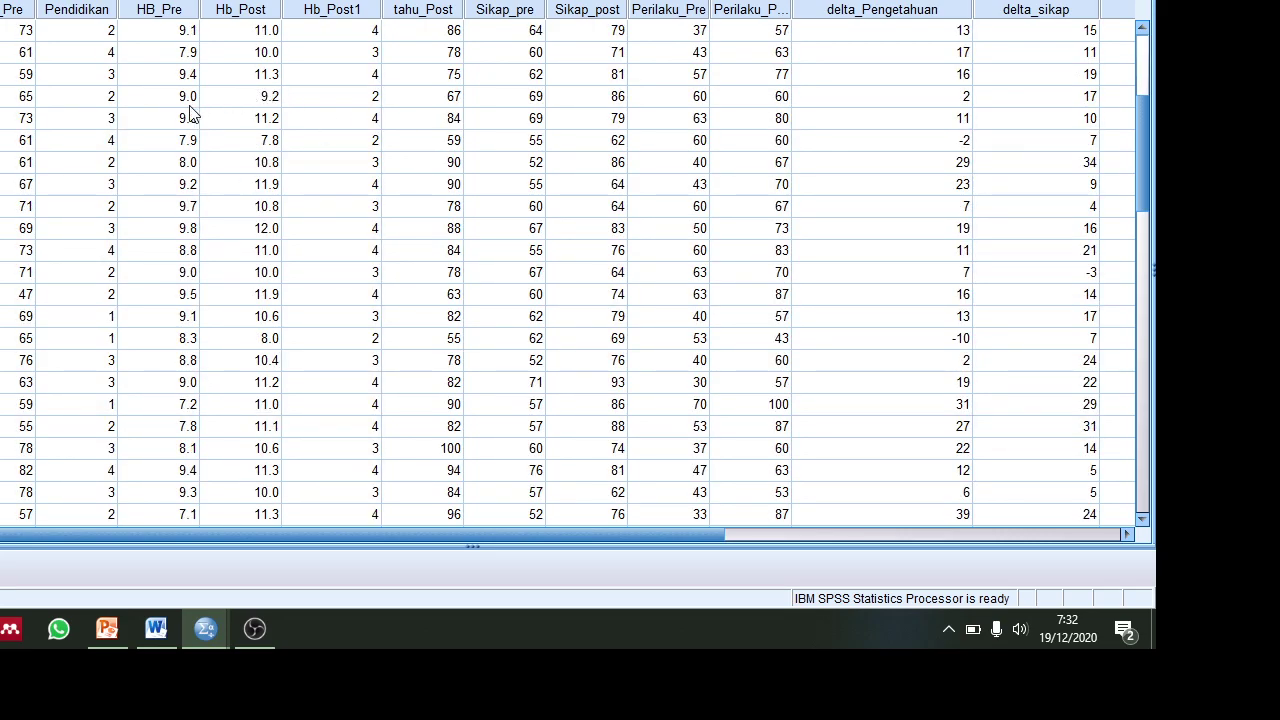
pyautogui.scroll(4, 190, 115)
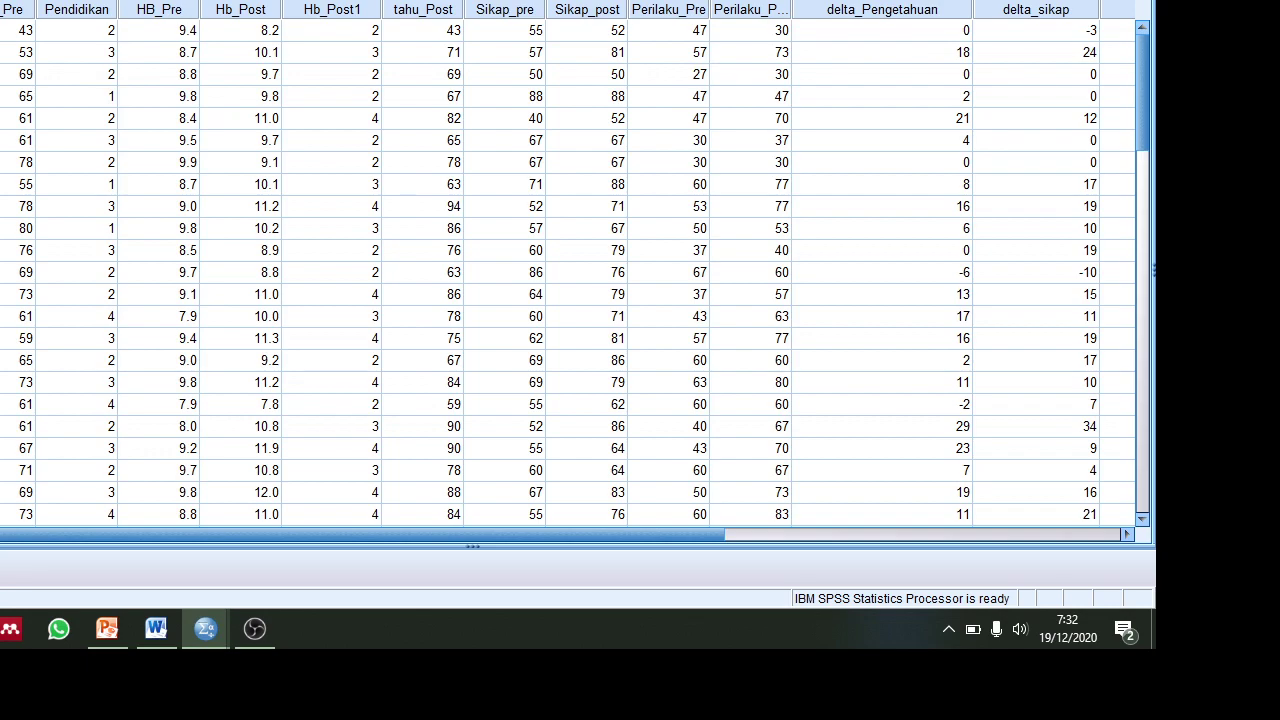
# Step: Set up an Explore analysis with HB_Pre and Hb_Post as dependent variables and Kelompok as the factor
pyautogui.hotkey('alt', 'a')
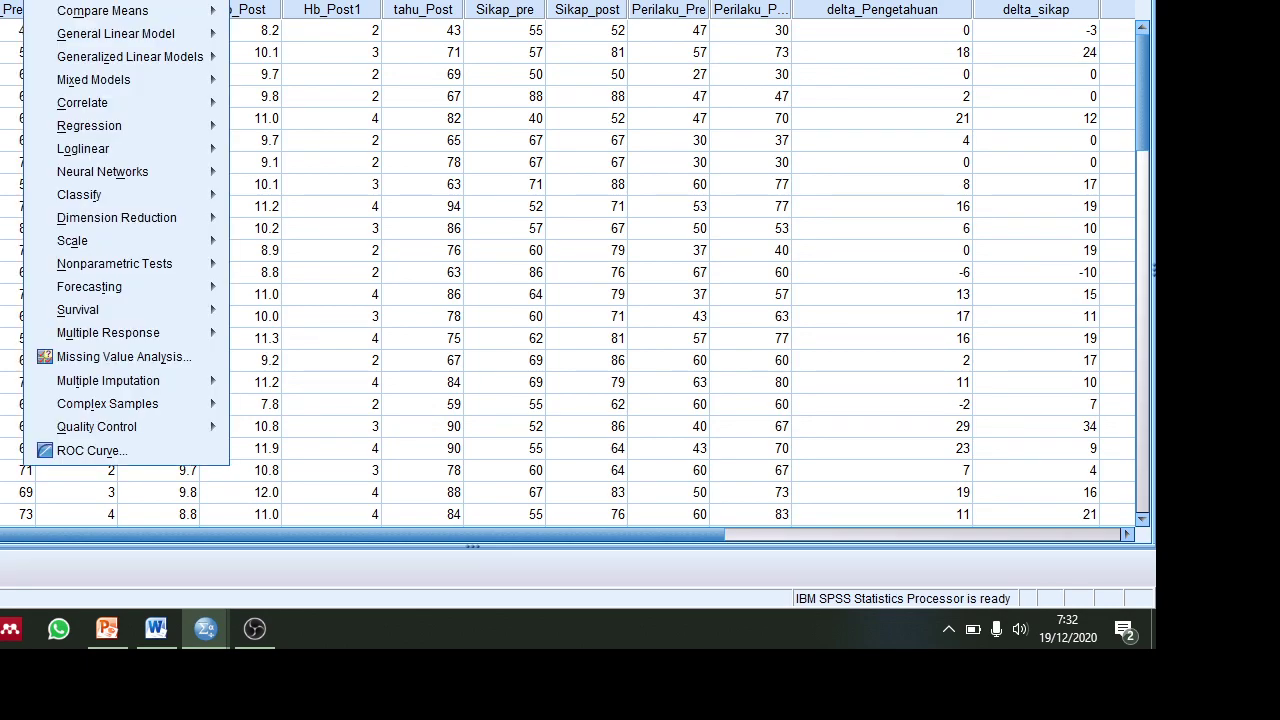
pyautogui.press('Right')
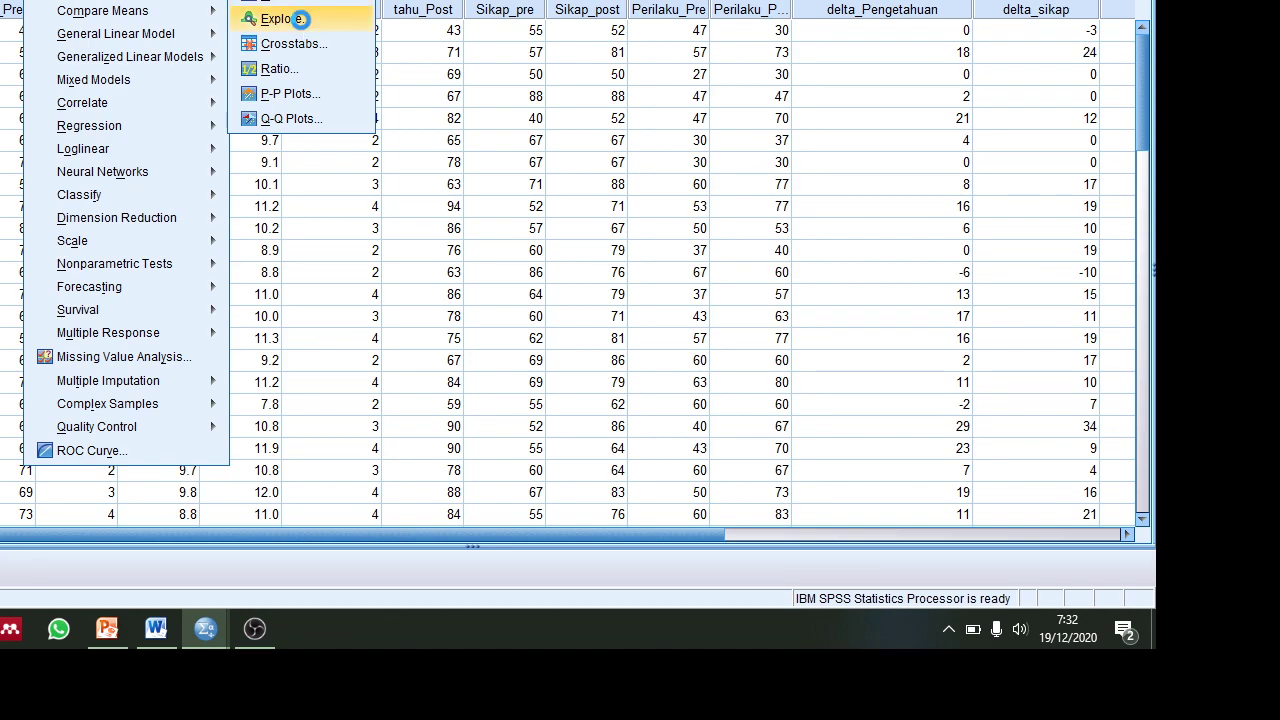
pyautogui.click(300, 20)
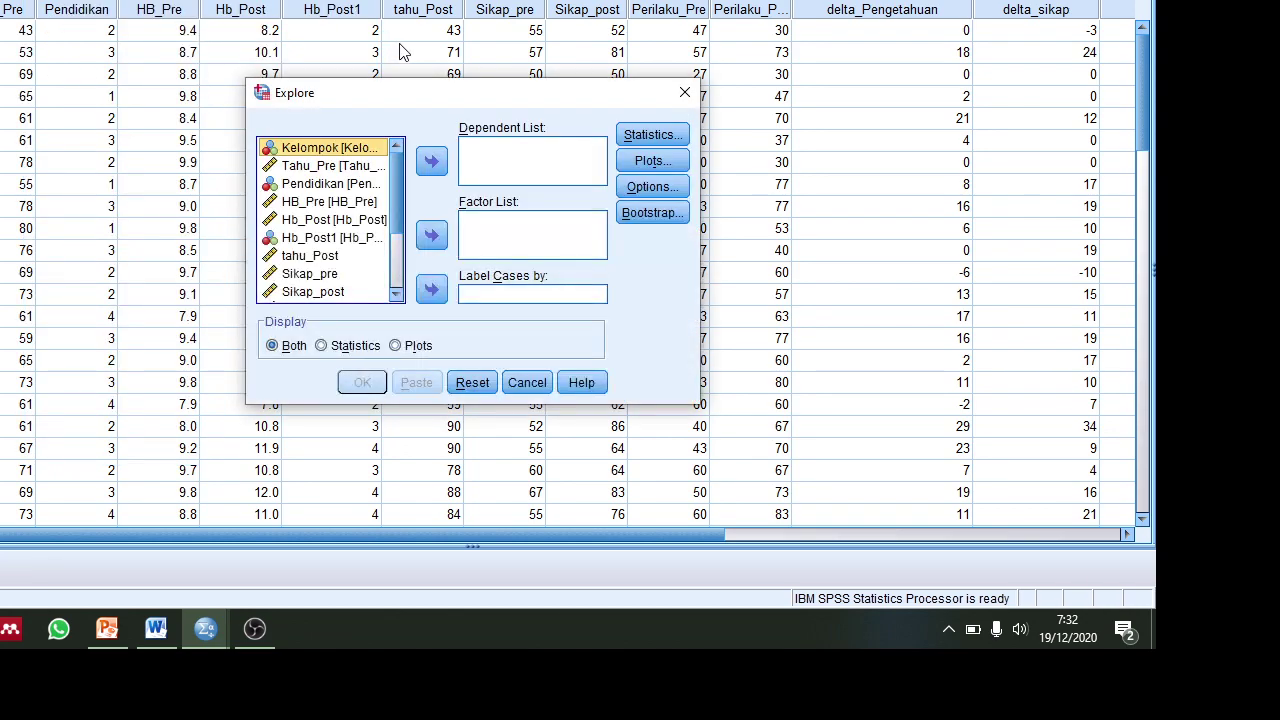
pyautogui.click(432, 237)
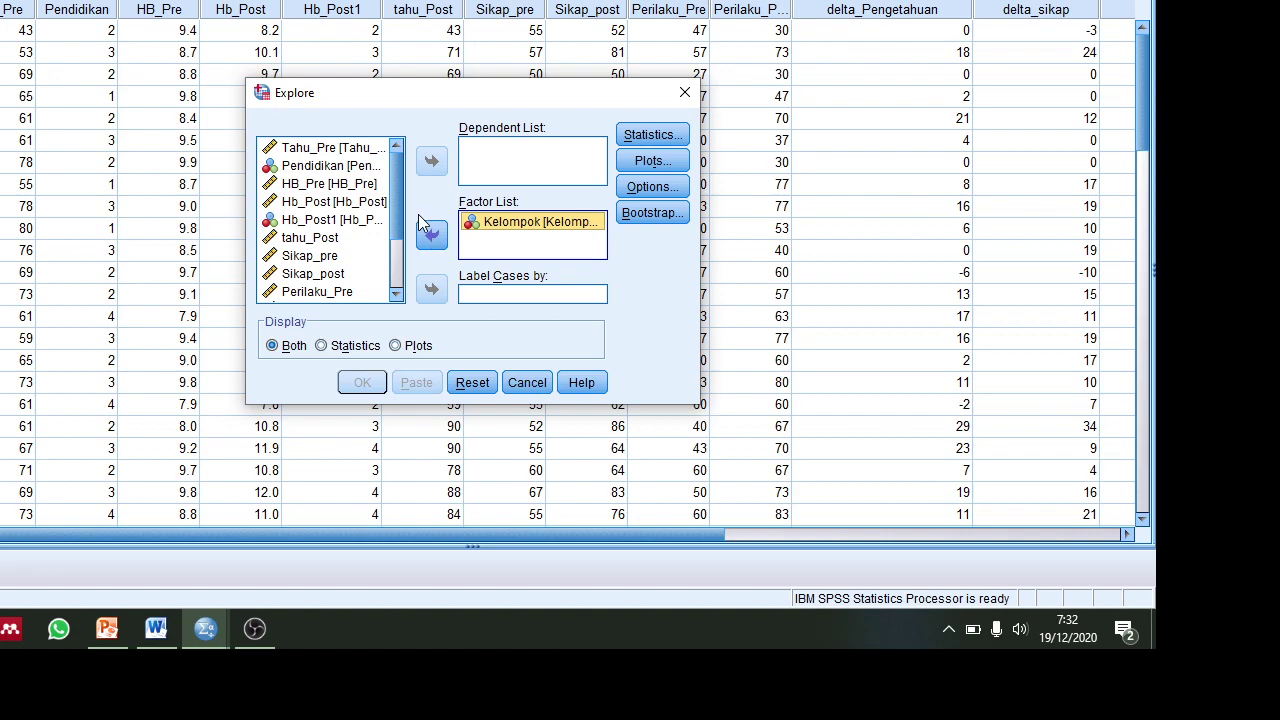
pyautogui.click(335, 184)
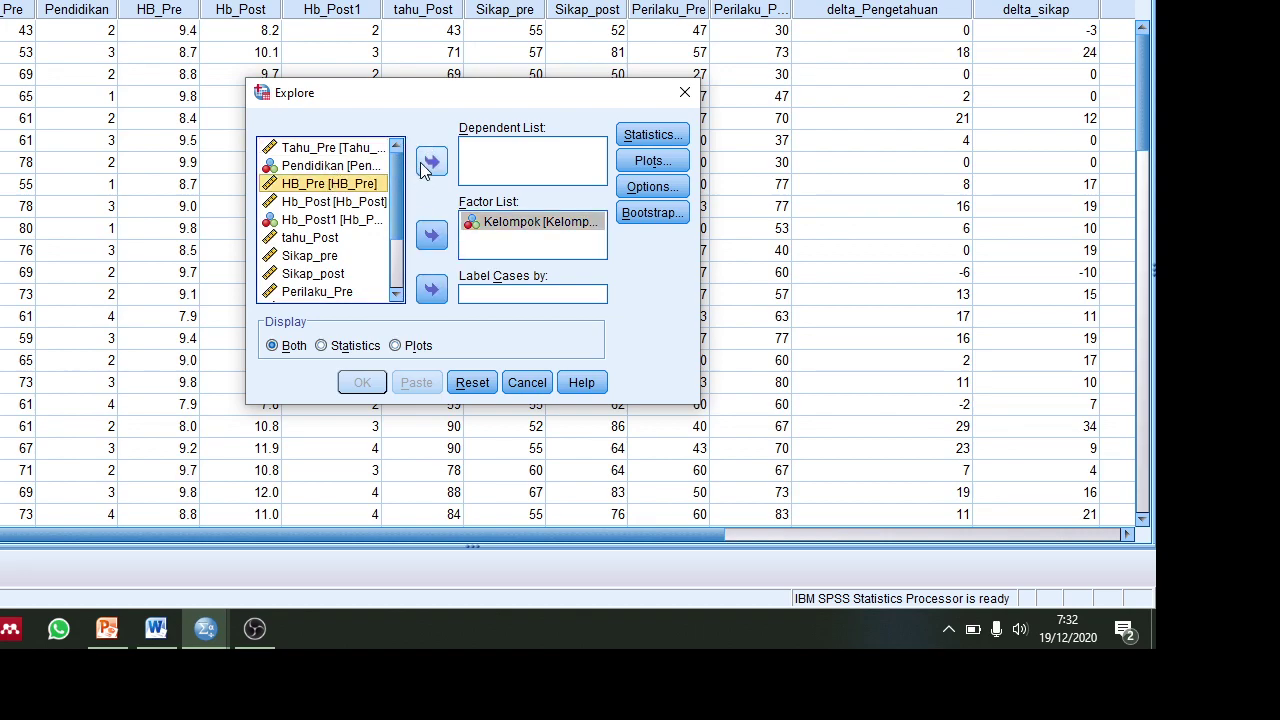
pyautogui.click(431, 161)
pyautogui.click(352, 185)
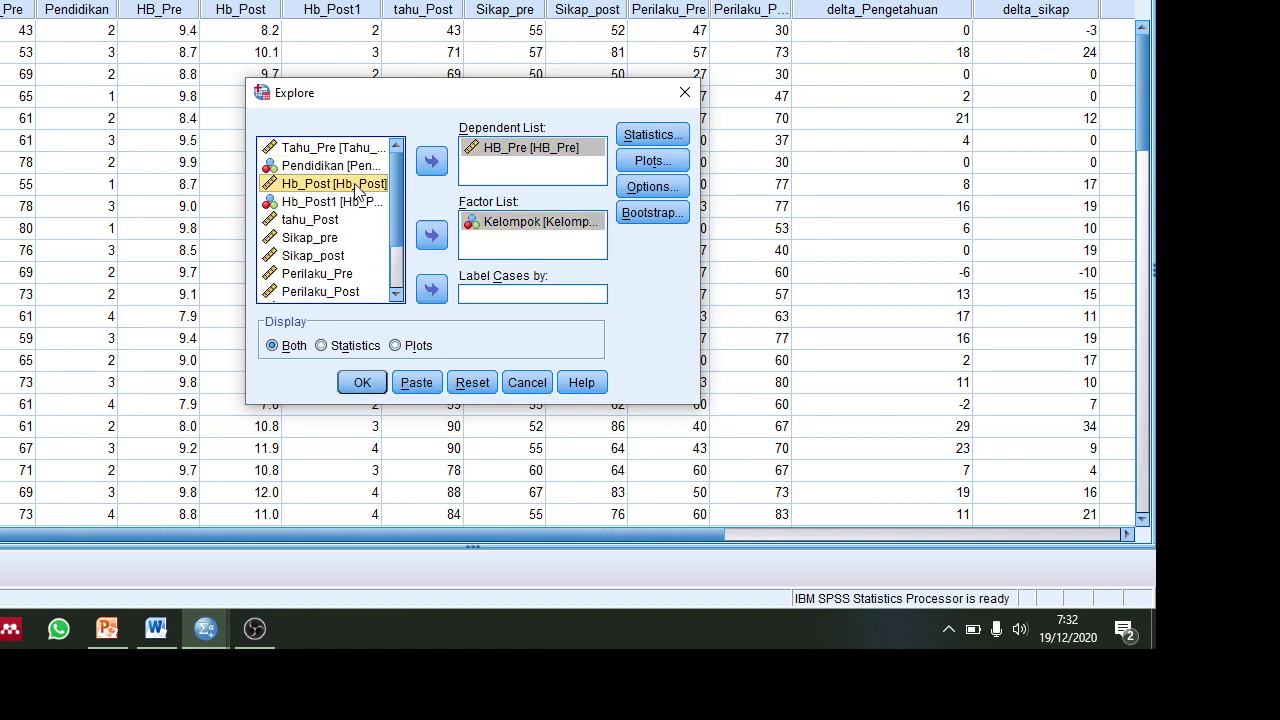
pyautogui.click(432, 164)
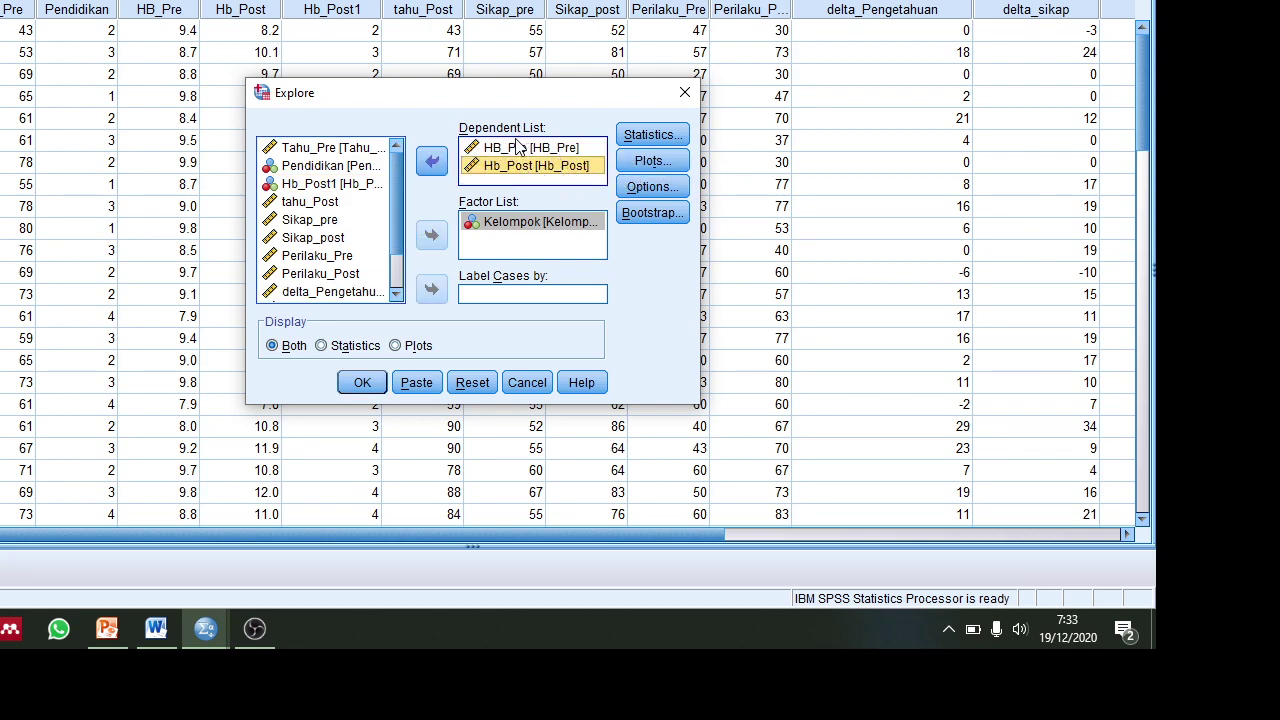
# Step: Enable normality plots with tests for the Explore analysis and run it
pyautogui.click(665, 162)
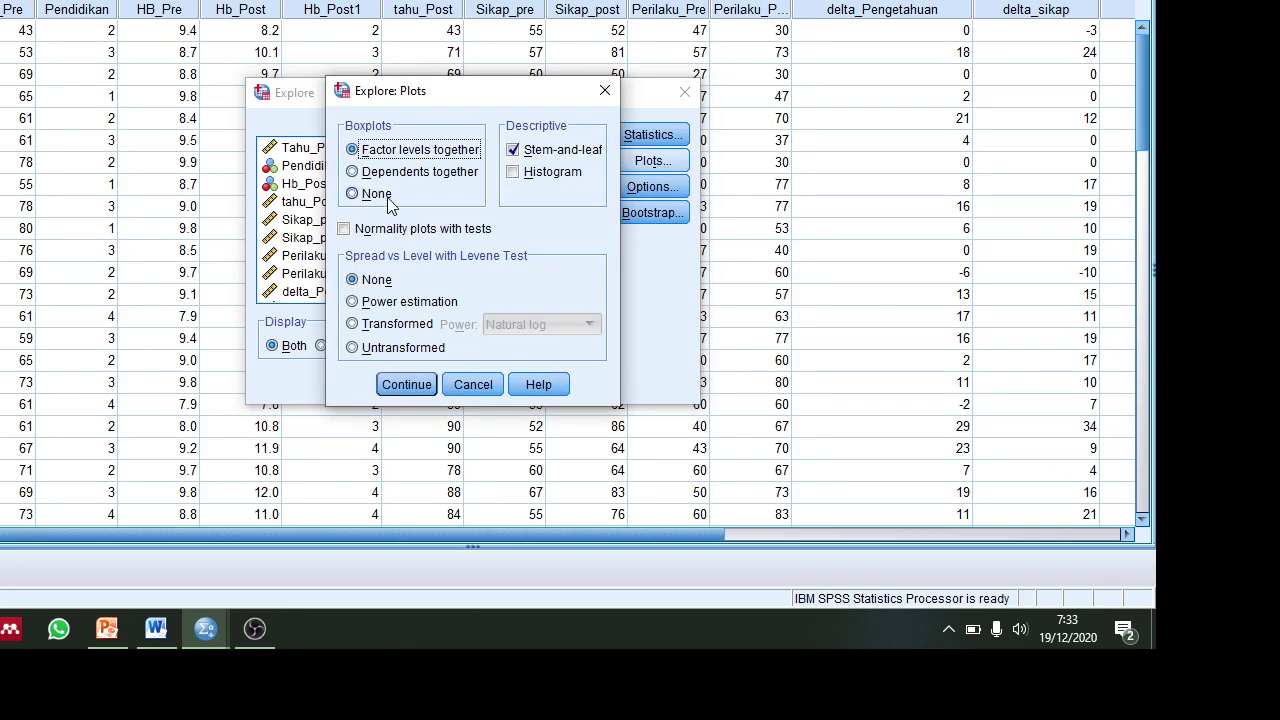
pyautogui.click(344, 230)
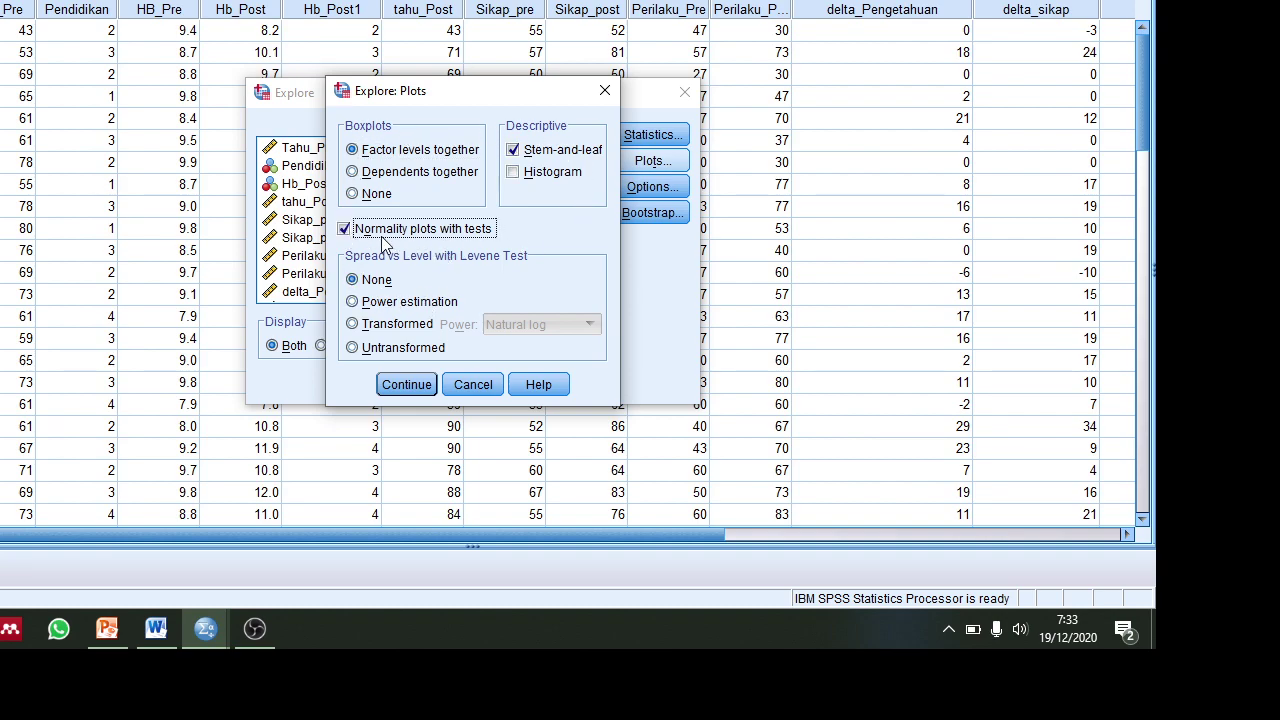
pyautogui.click(407, 382)
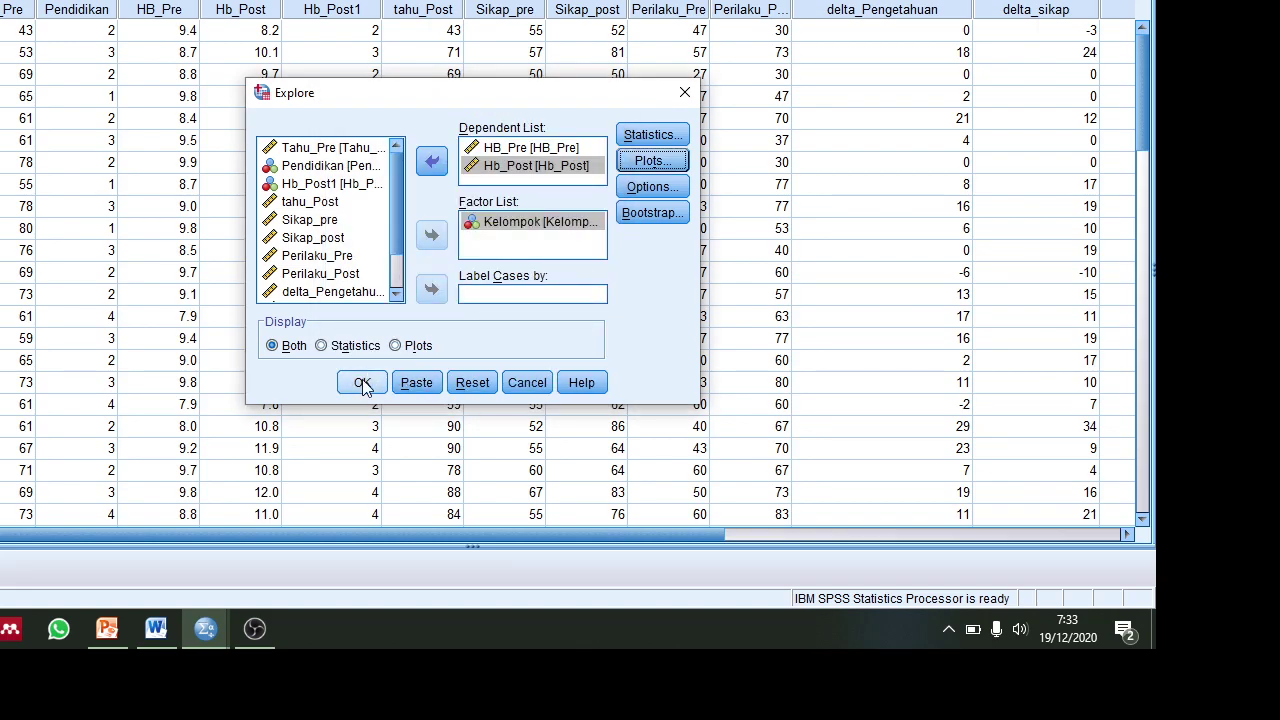
pyautogui.click(362, 384)
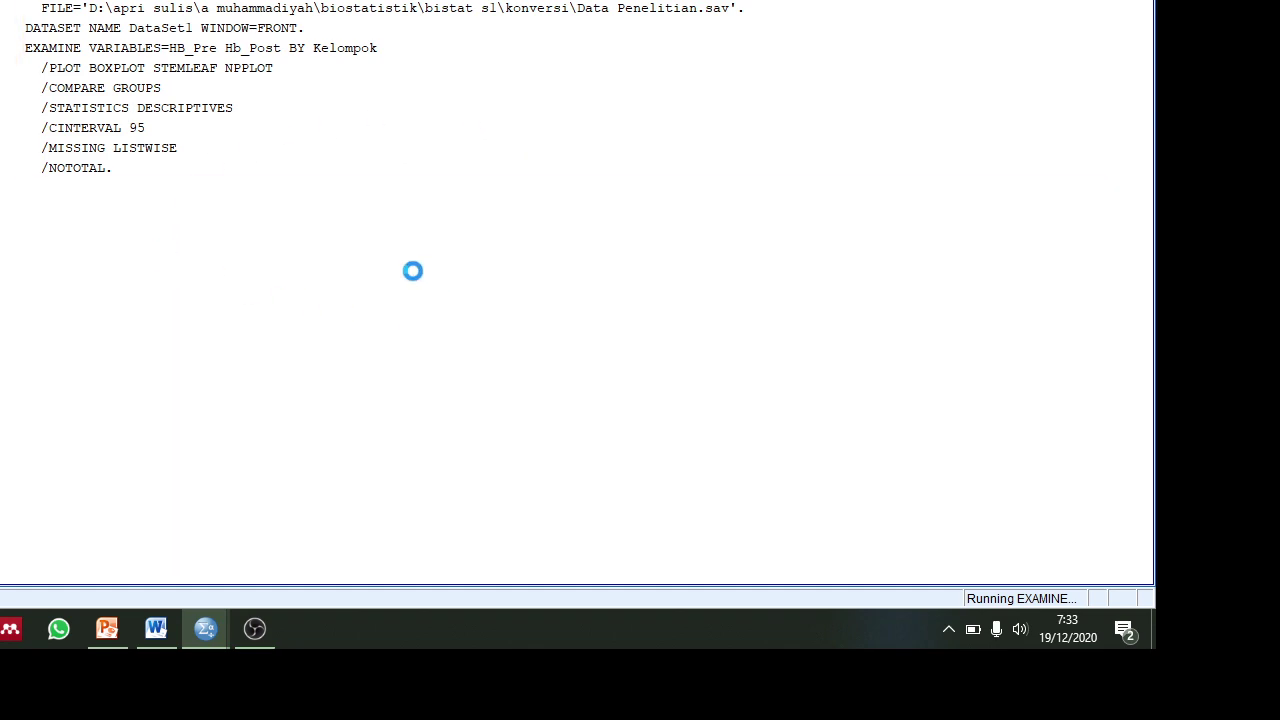
# Step: Review the Descriptives table for HB_Pre and Hb_Post in the Kontrol and Perlakuan groups
pyautogui.scroll(-5, 250, 340)
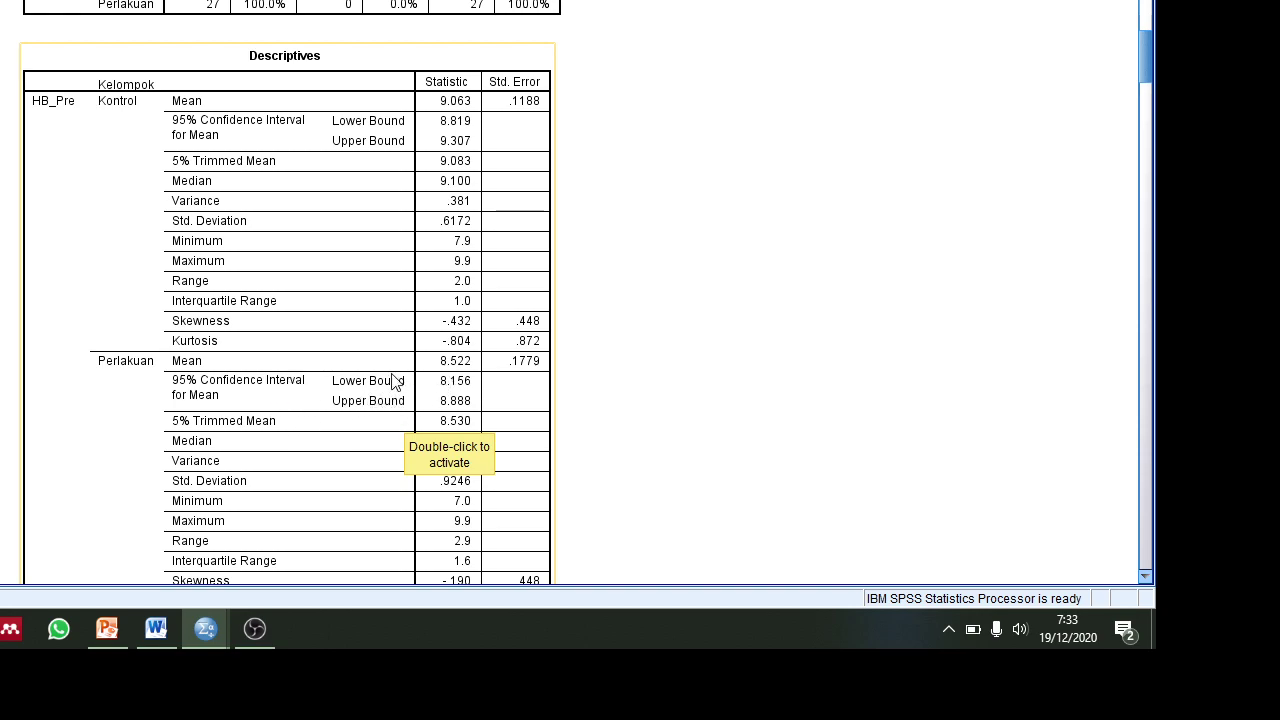
pyautogui.scroll(-3, 433, 488)
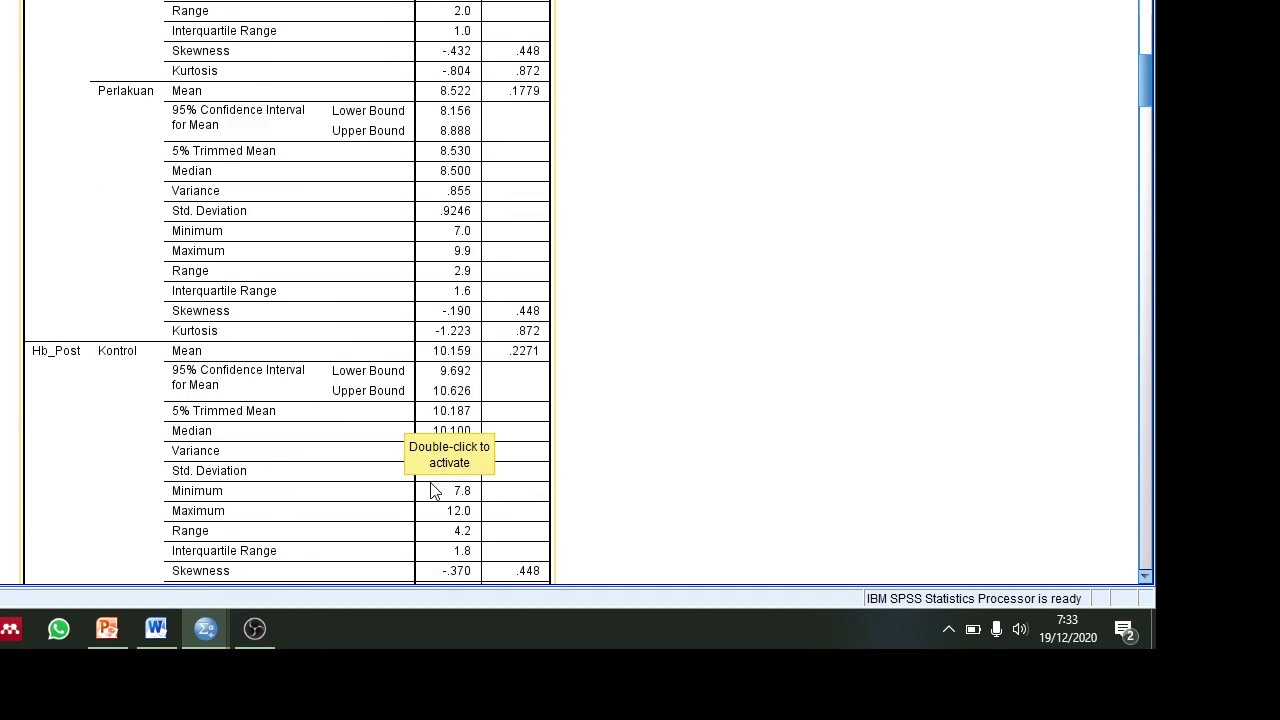
pyautogui.scroll(-3, 433, 488)
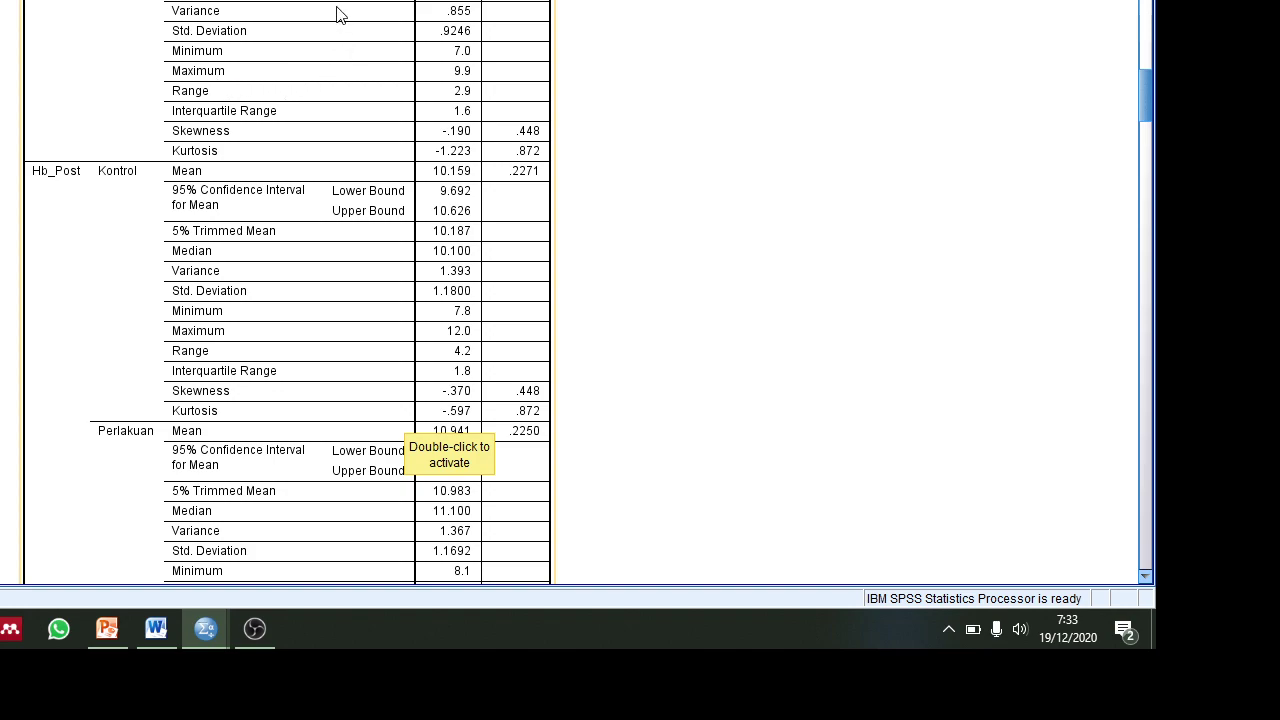
pyautogui.scroll(3, 390, 200)
pyautogui.scroll(-3, 400, 257)
# Step: Examine the Shapiro-Wilk significance values in the Tests of Normality table for both variables and groups
pyautogui.scroll(-5, 240, 287)
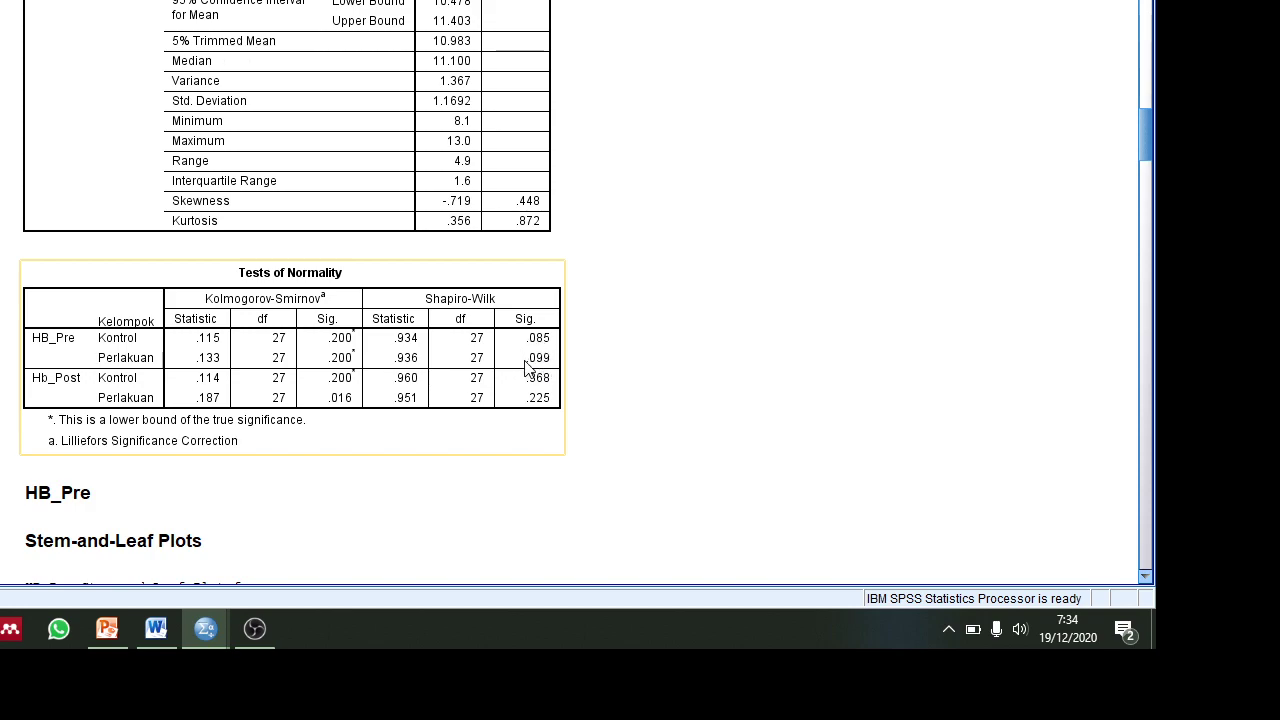
pyautogui.click(592, 360)
pyautogui.click(558, 392)
pyautogui.click(583, 452)
pyautogui.click(407, 500)
pyautogui.click(546, 402)
pyautogui.click(623, 250)
pyautogui.click(533, 235)
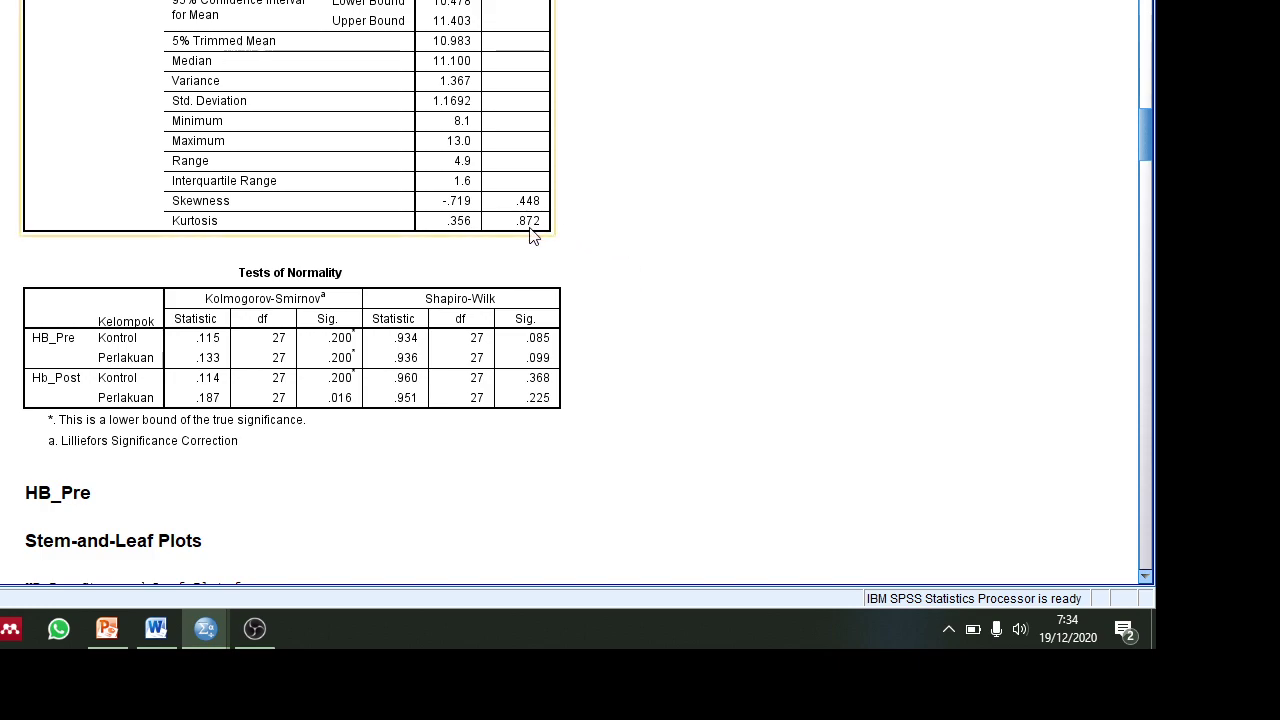
pyautogui.click(533, 253)
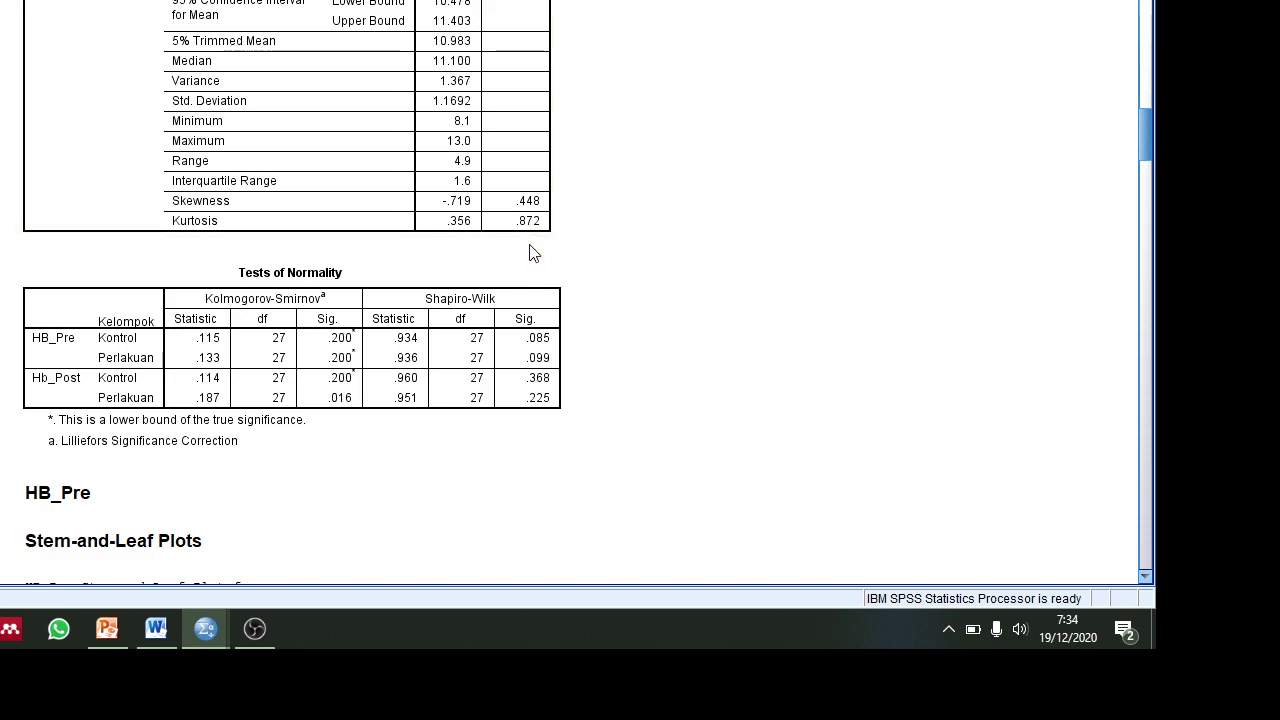
pyautogui.click(392, 201)
# Step: Filter the Data Penelitian.sav dataset to the cases satisfying Kelompok = 0, filtering out the unselected cases
pyautogui.moveTo(199, 628)
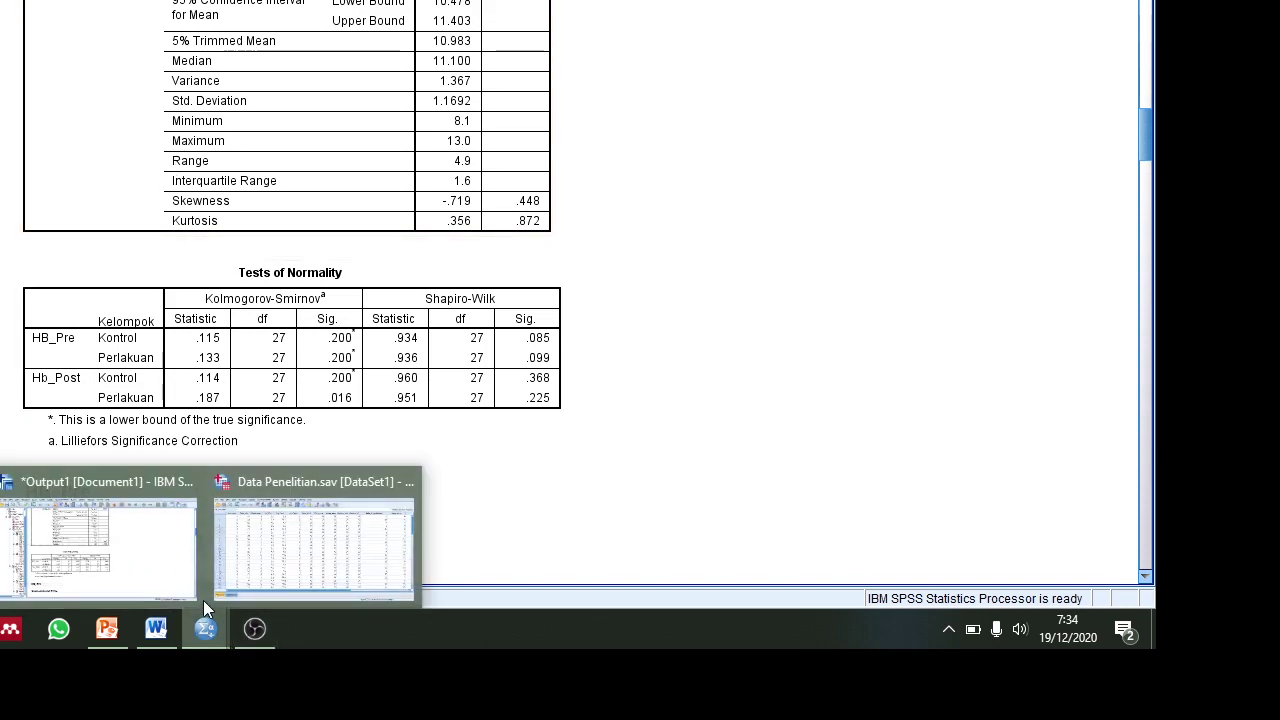
pyautogui.click(258, 556)
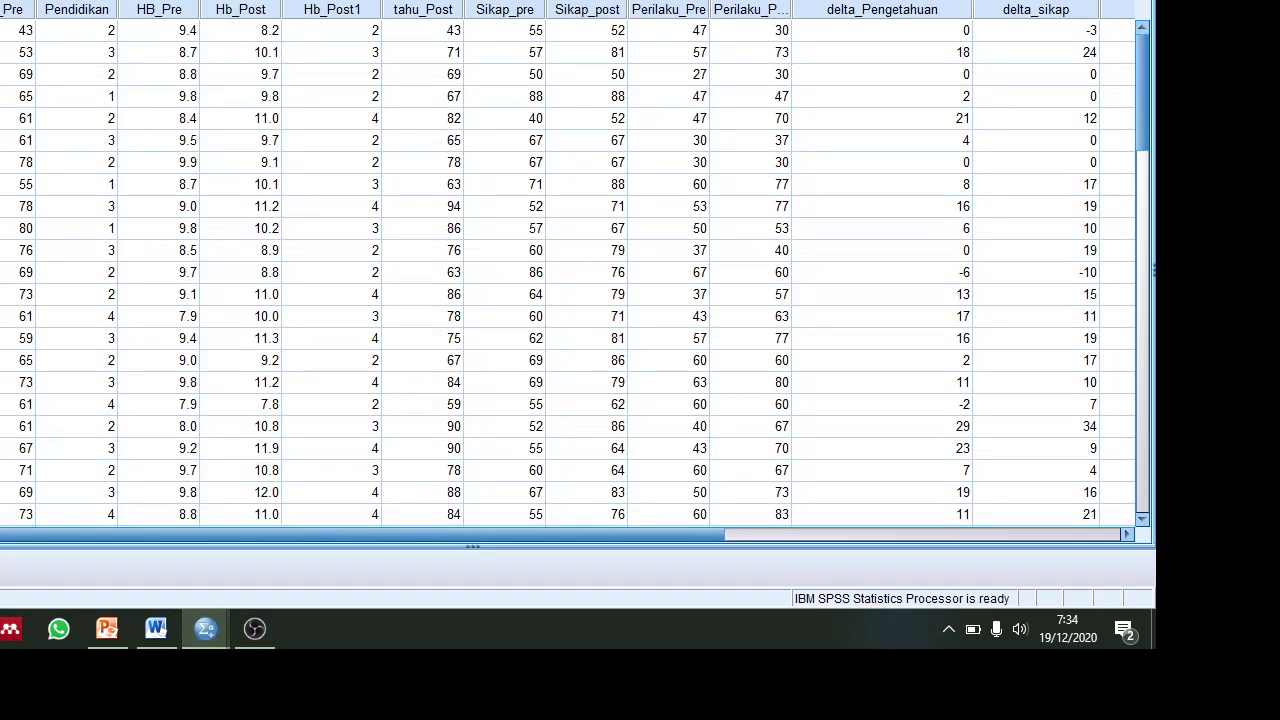
pyautogui.scroll(-3, 570, 270)
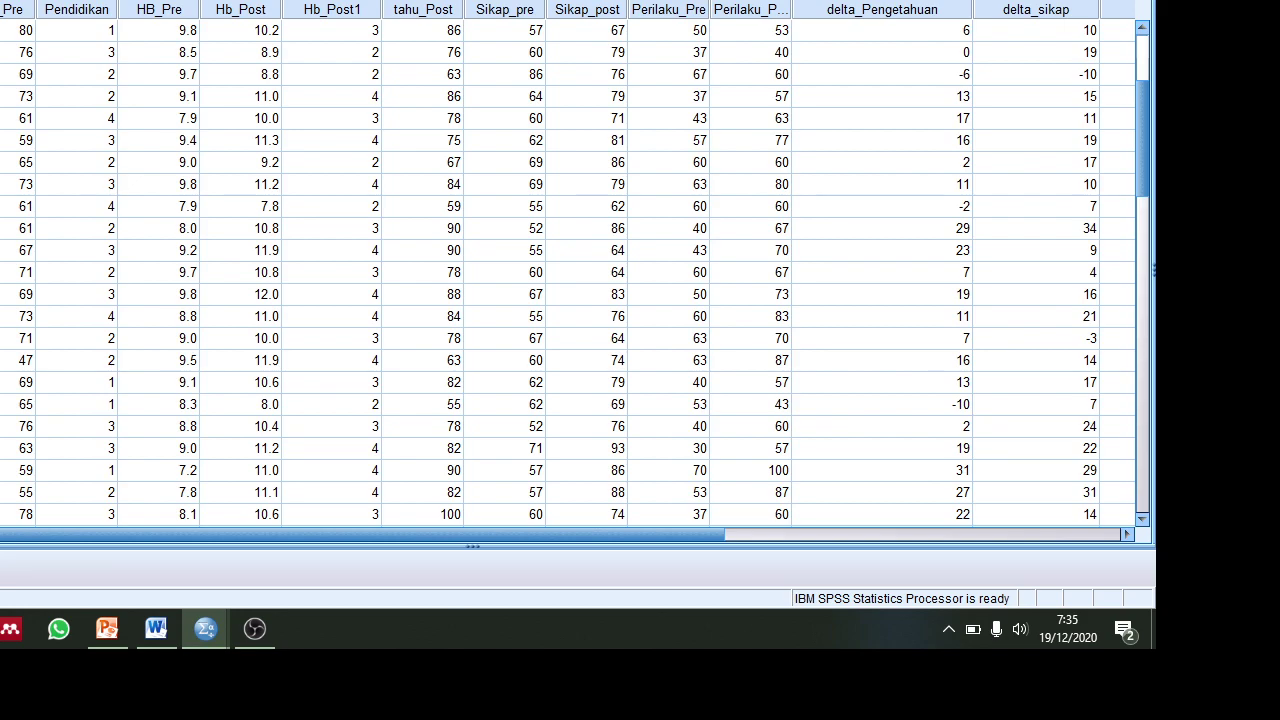
pyautogui.hotkey('alt', 'd')
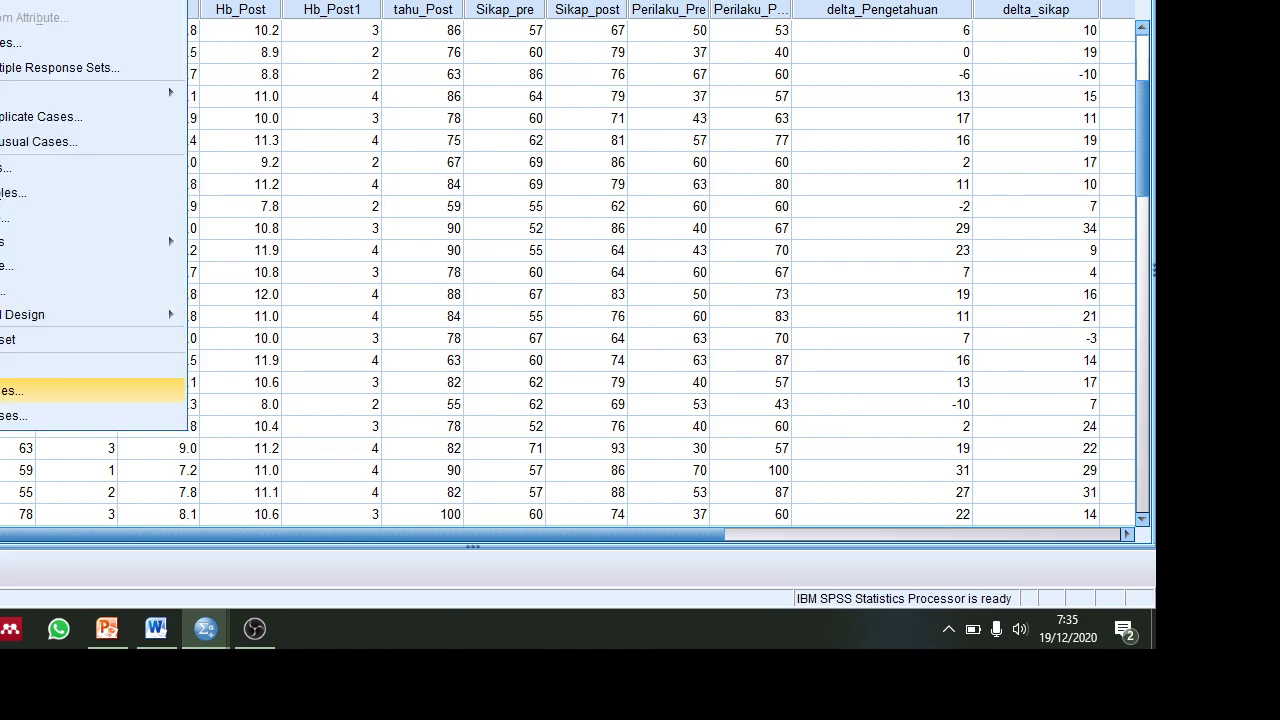
pyautogui.press('Return')
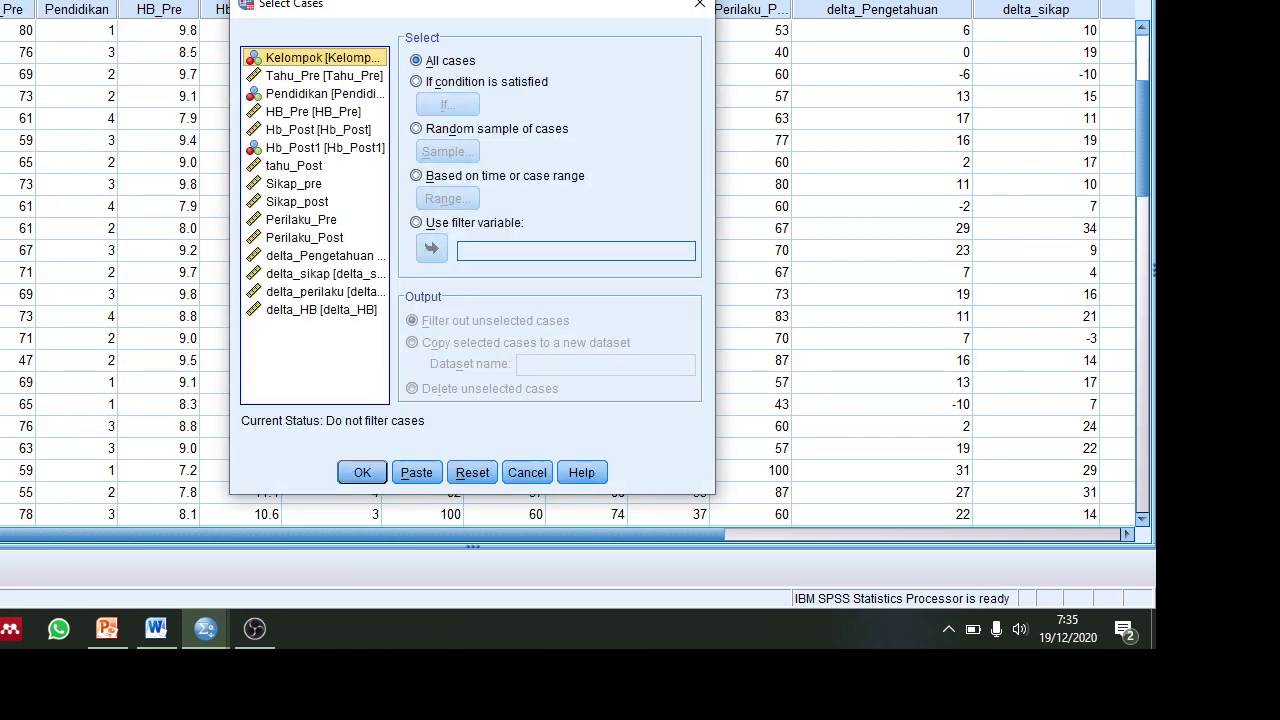
pyautogui.click(418, 83)
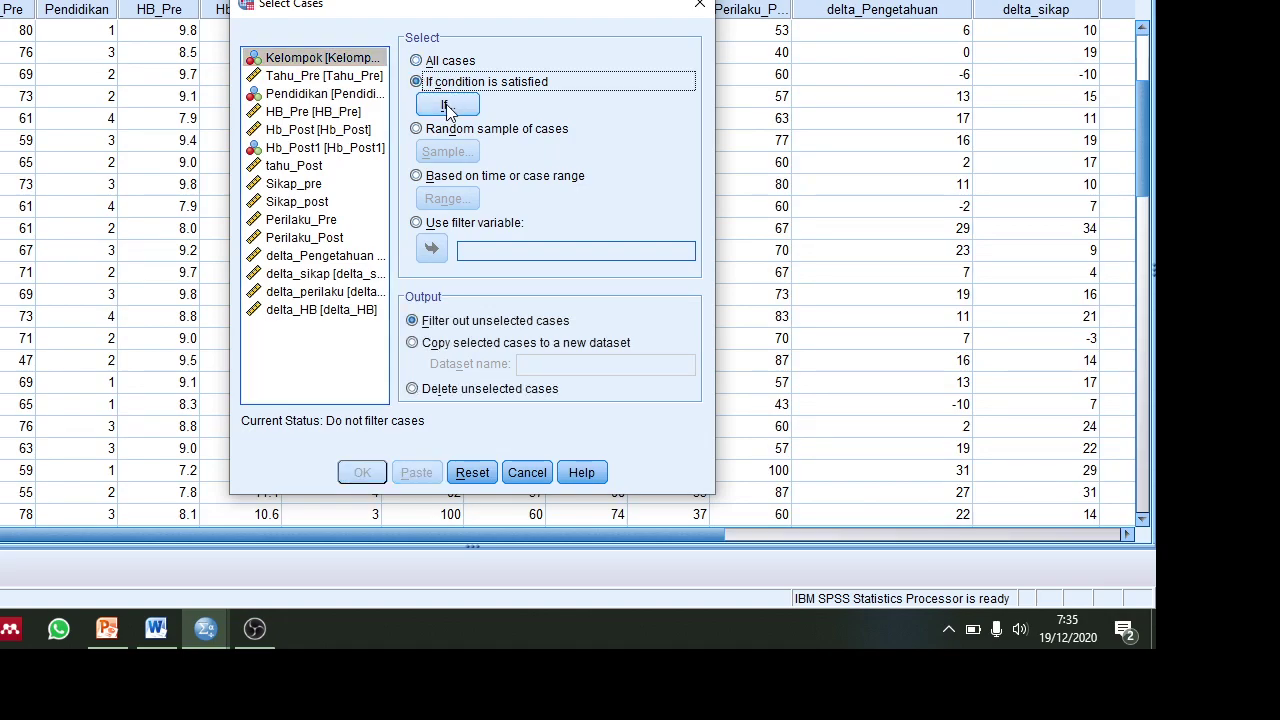
pyautogui.click(447, 106)
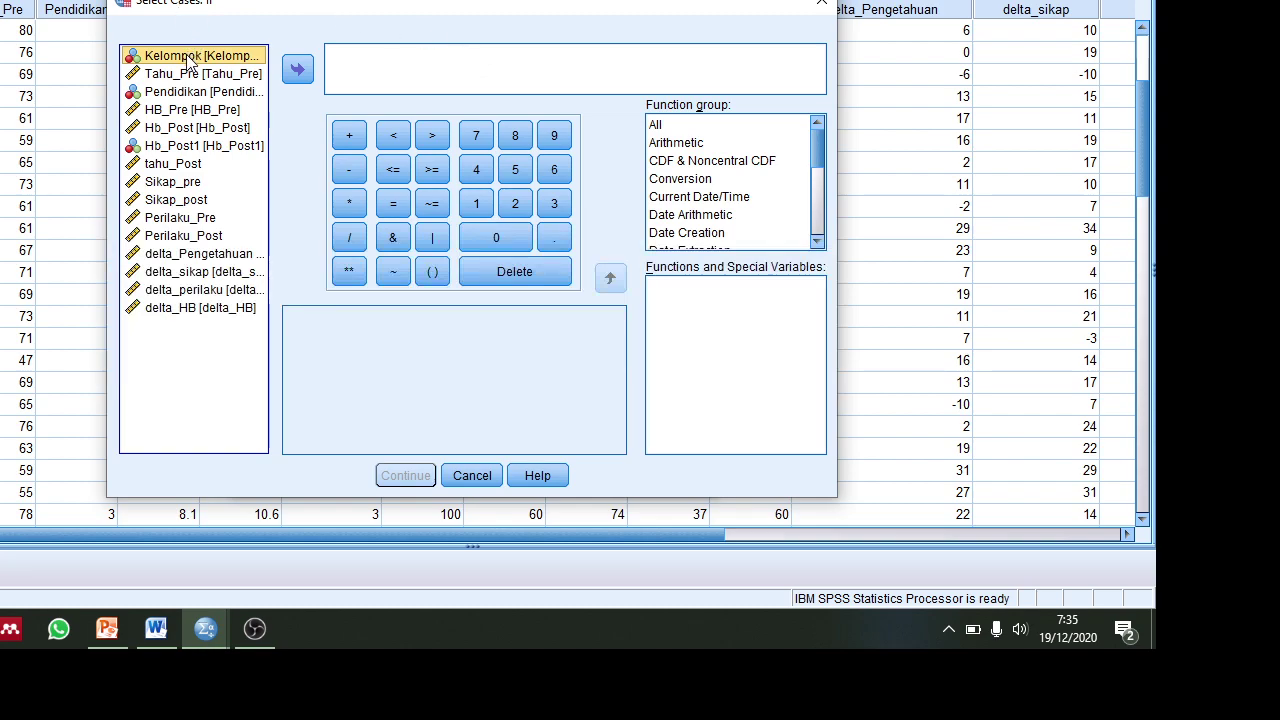
pyautogui.click(297, 72)
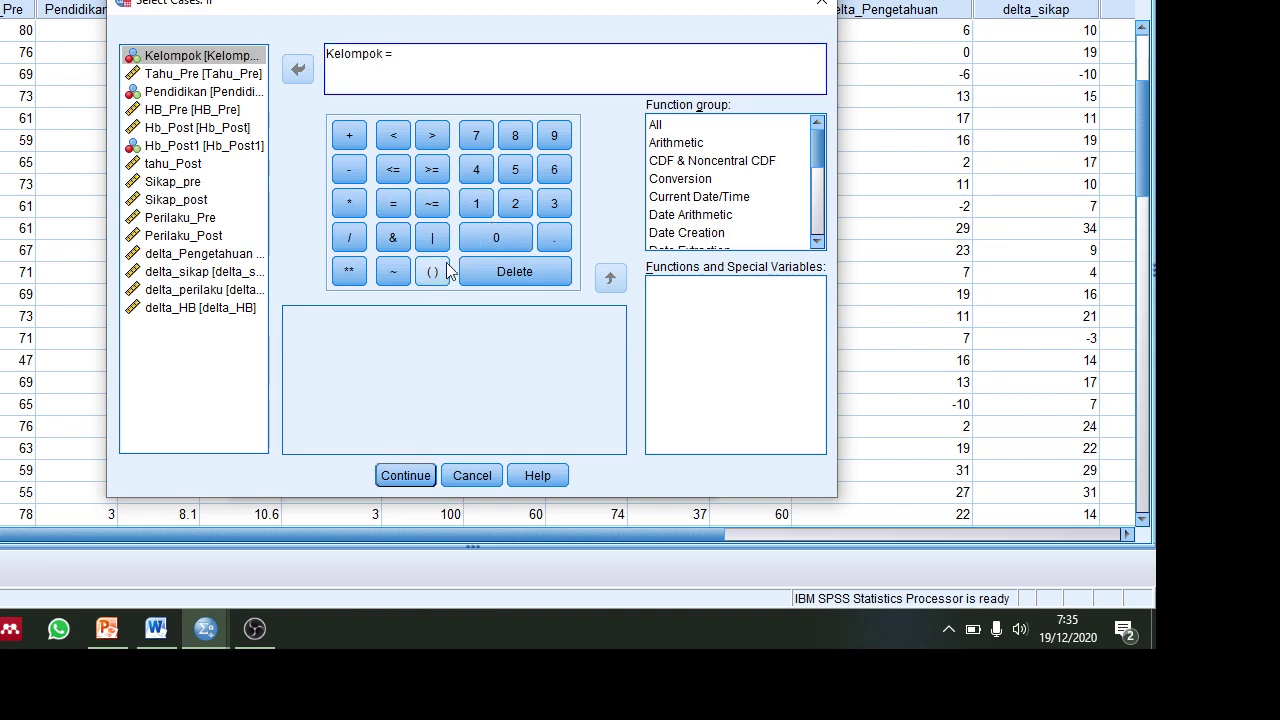
pyautogui.click(518, 242)
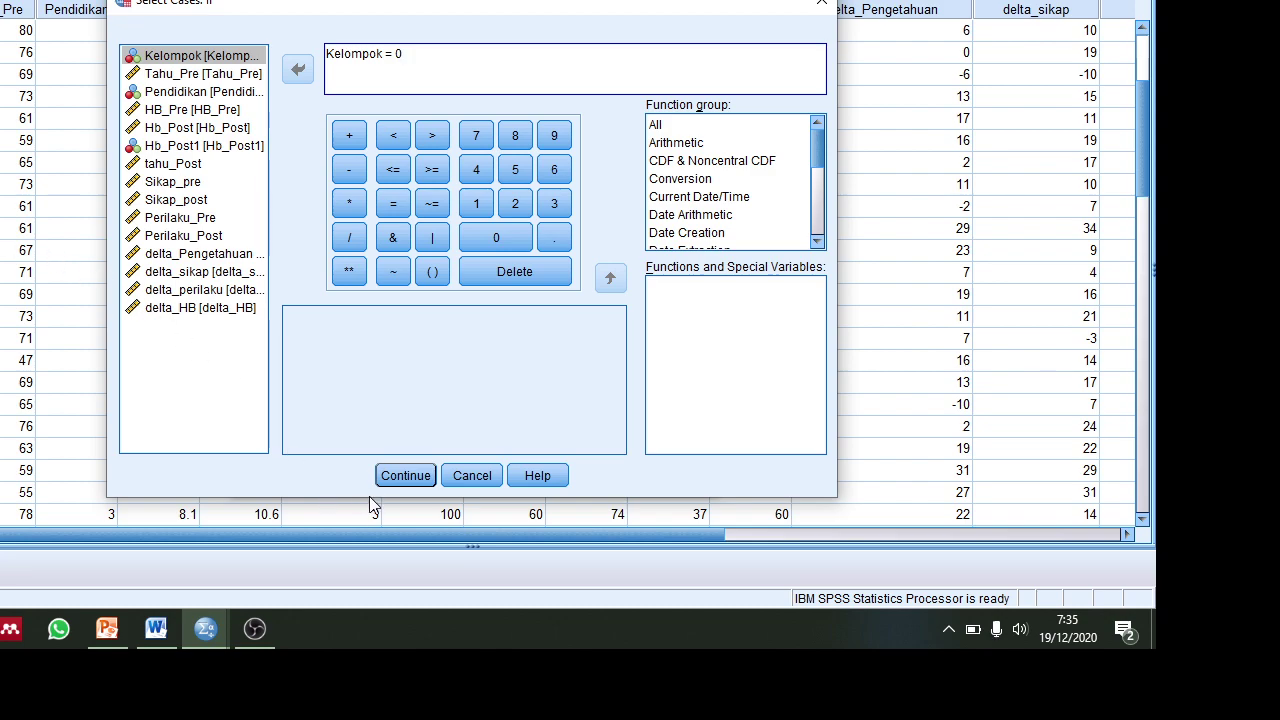
pyautogui.click(418, 479)
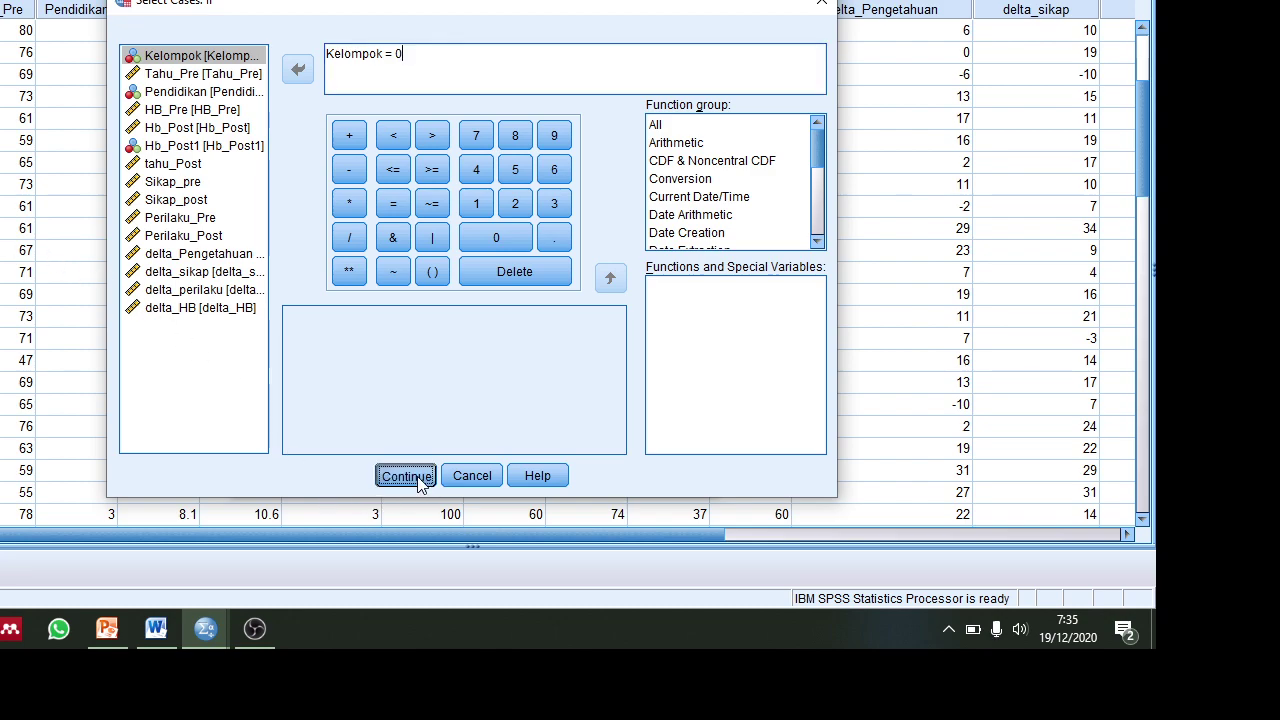
pyautogui.click(356, 474)
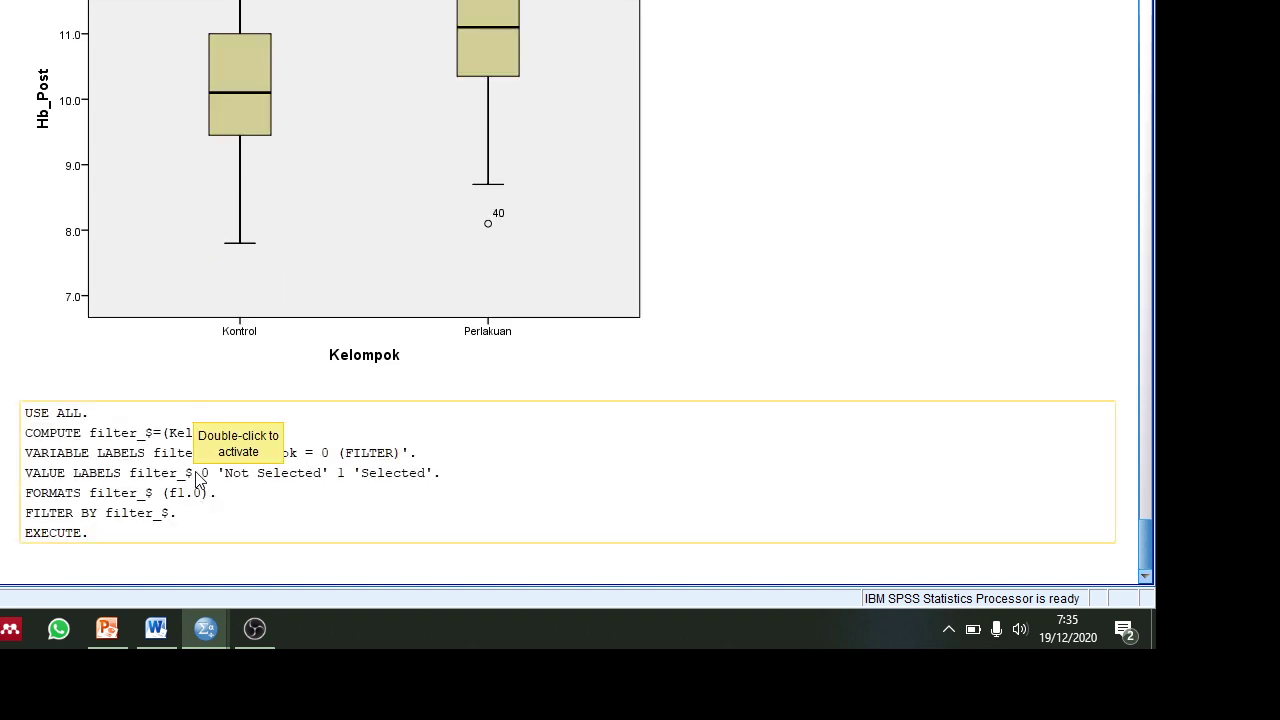
# Step: Add the line "kelompok kontrol" at the end of the filter log in the output, and return to the dataset
pyautogui.click(197, 536)
pyautogui.doubleClick(195, 530)
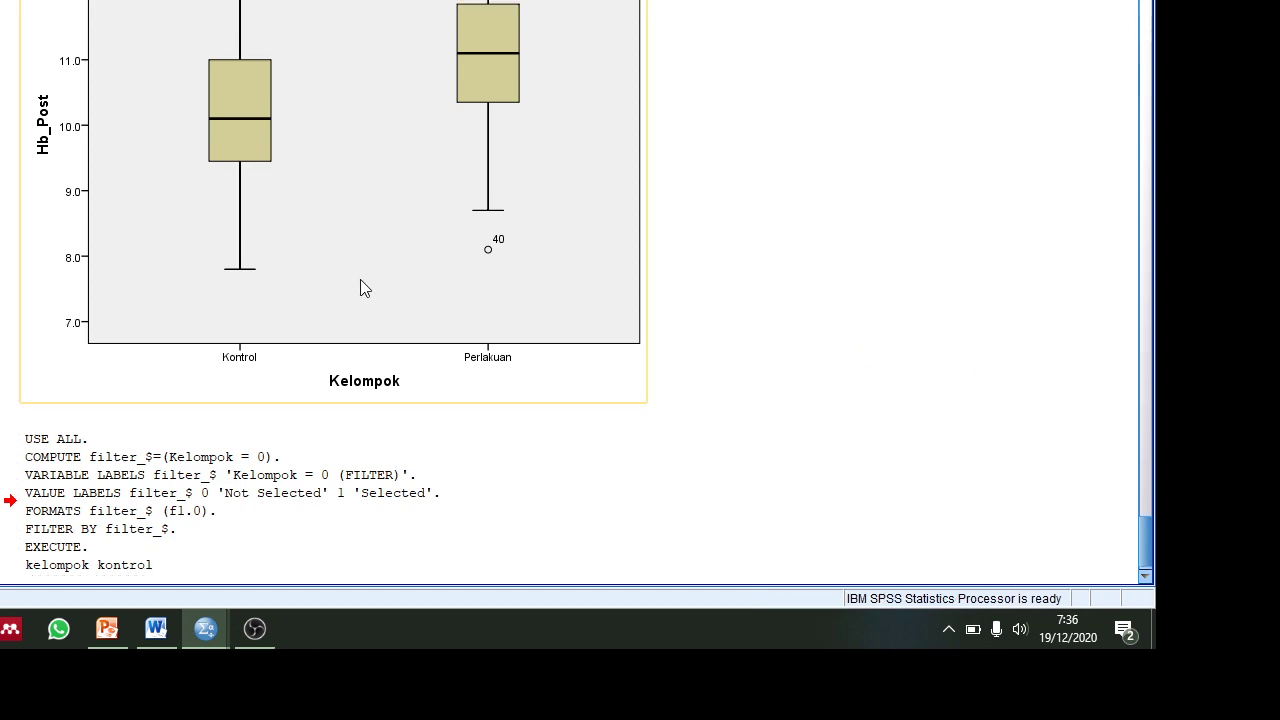
pyautogui.scroll(-1, 400, 286)
pyautogui.click(434, 126)
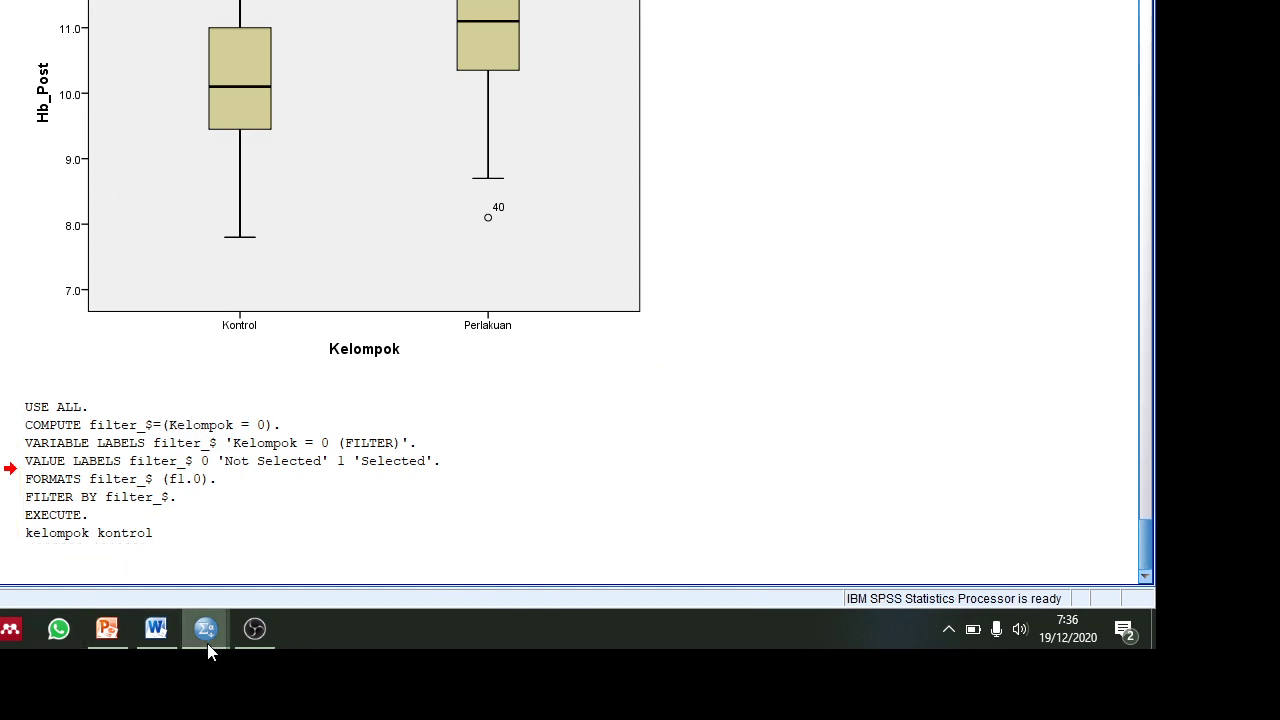
pyautogui.moveTo(206, 632)
pyautogui.click(296, 584)
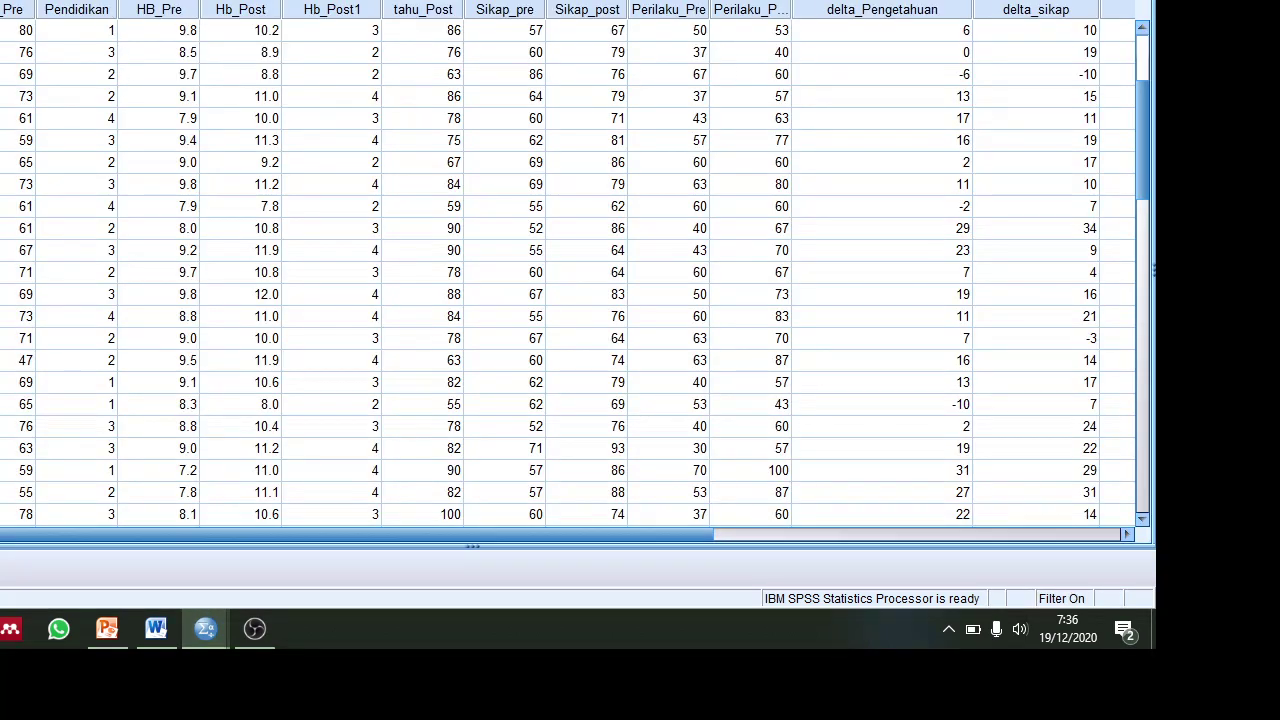
# Step: Run a paired-samples t-test on the filtered cases, pairing Hb_Post as the first variable with HB_Pre as the second
pyautogui.hotkey('alt', 'a')
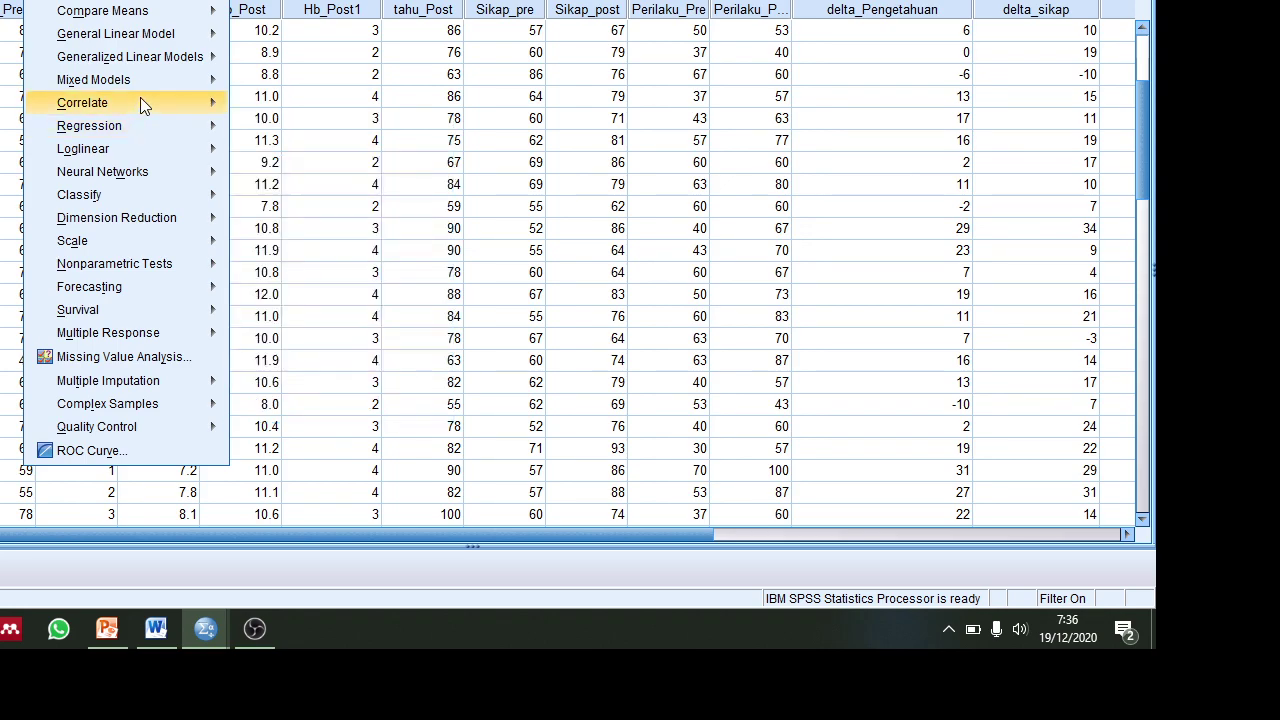
pyautogui.moveTo(186, 10)
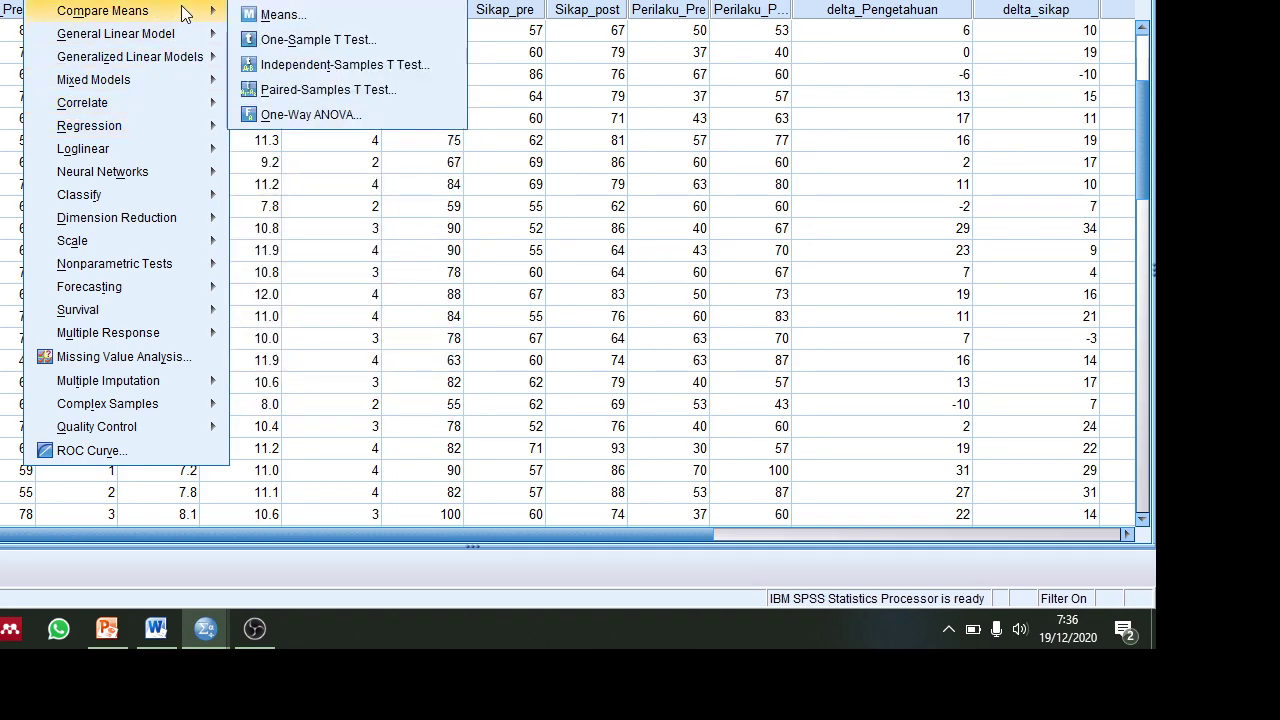
pyautogui.click(296, 92)
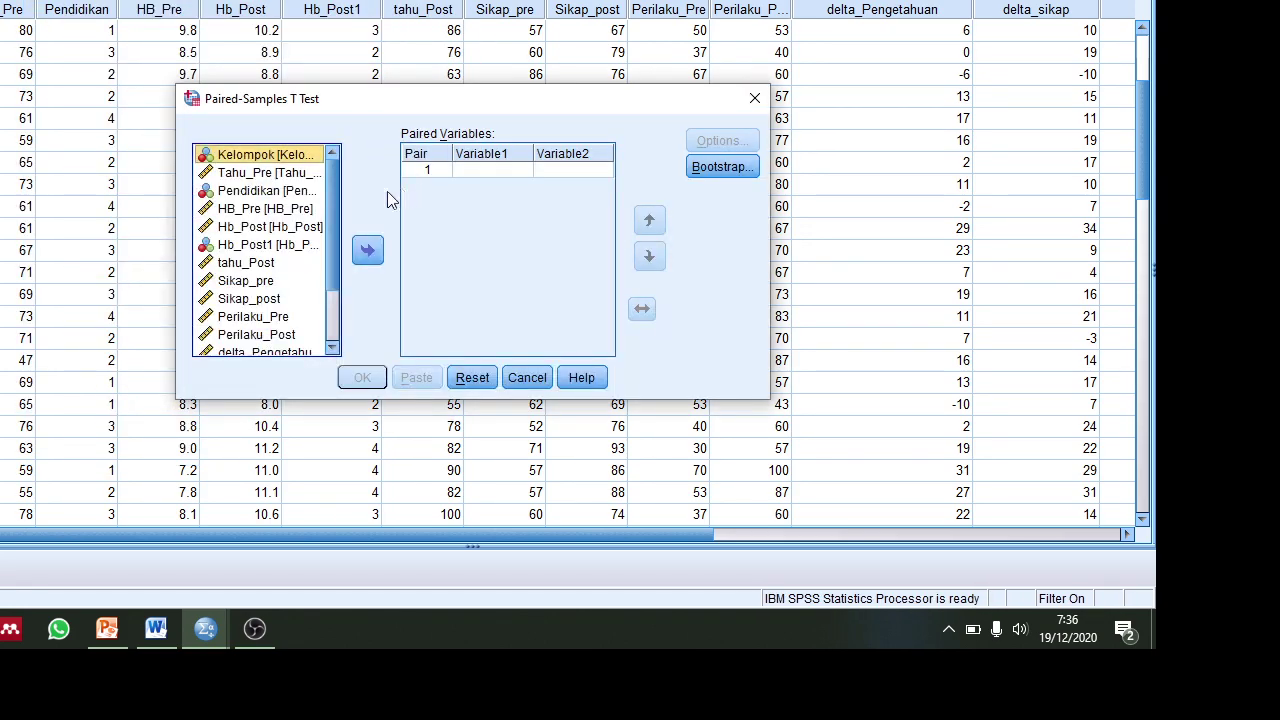
pyautogui.click(270, 227)
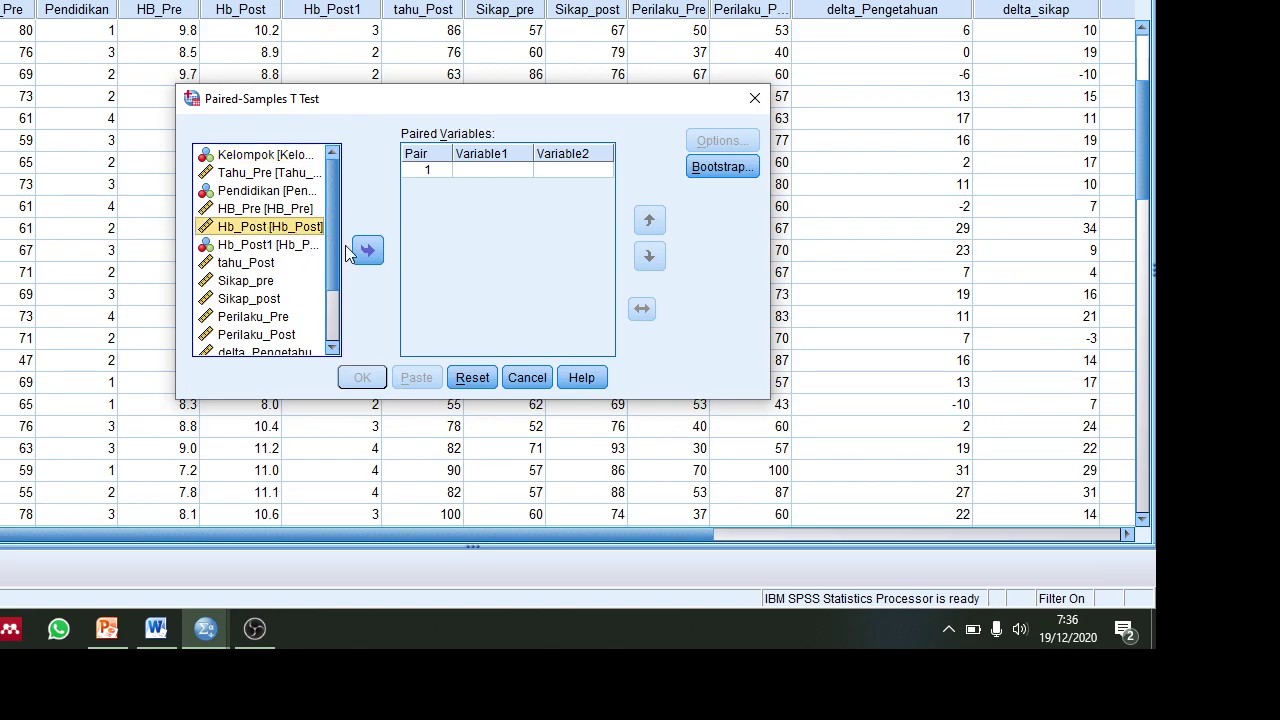
pyautogui.click(367, 250)
pyautogui.click(257, 209)
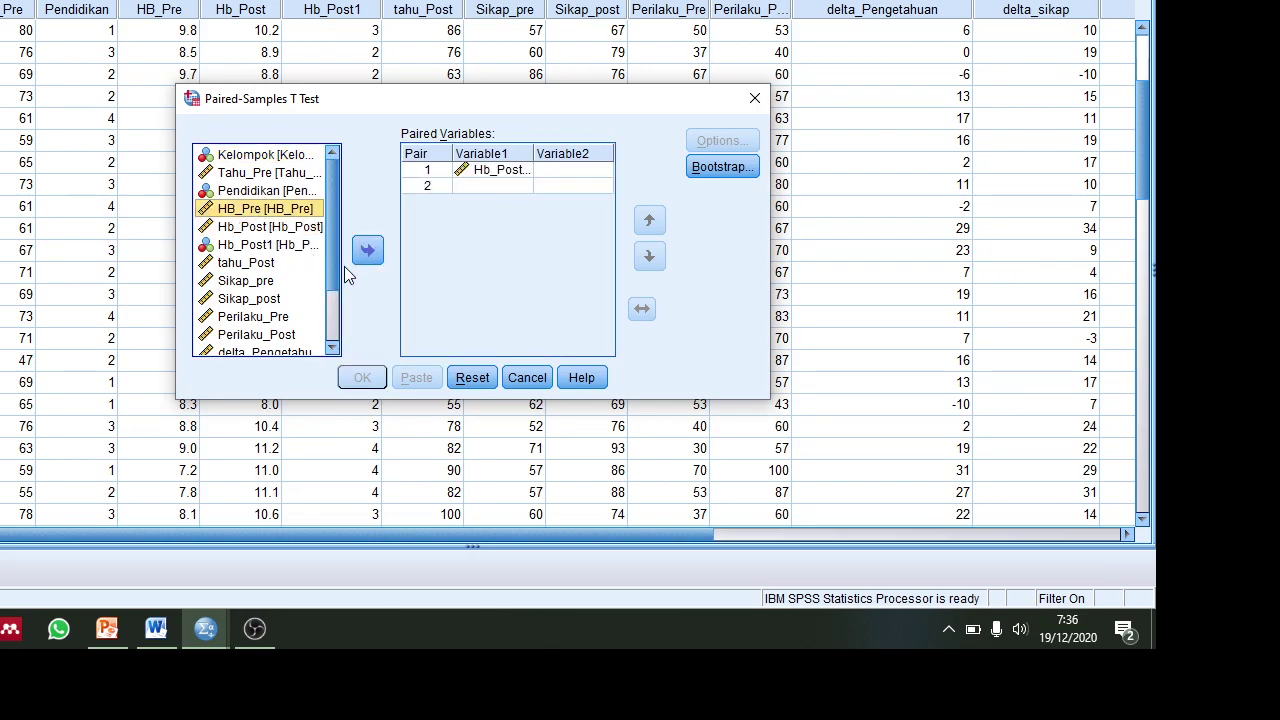
pyautogui.click(367, 250)
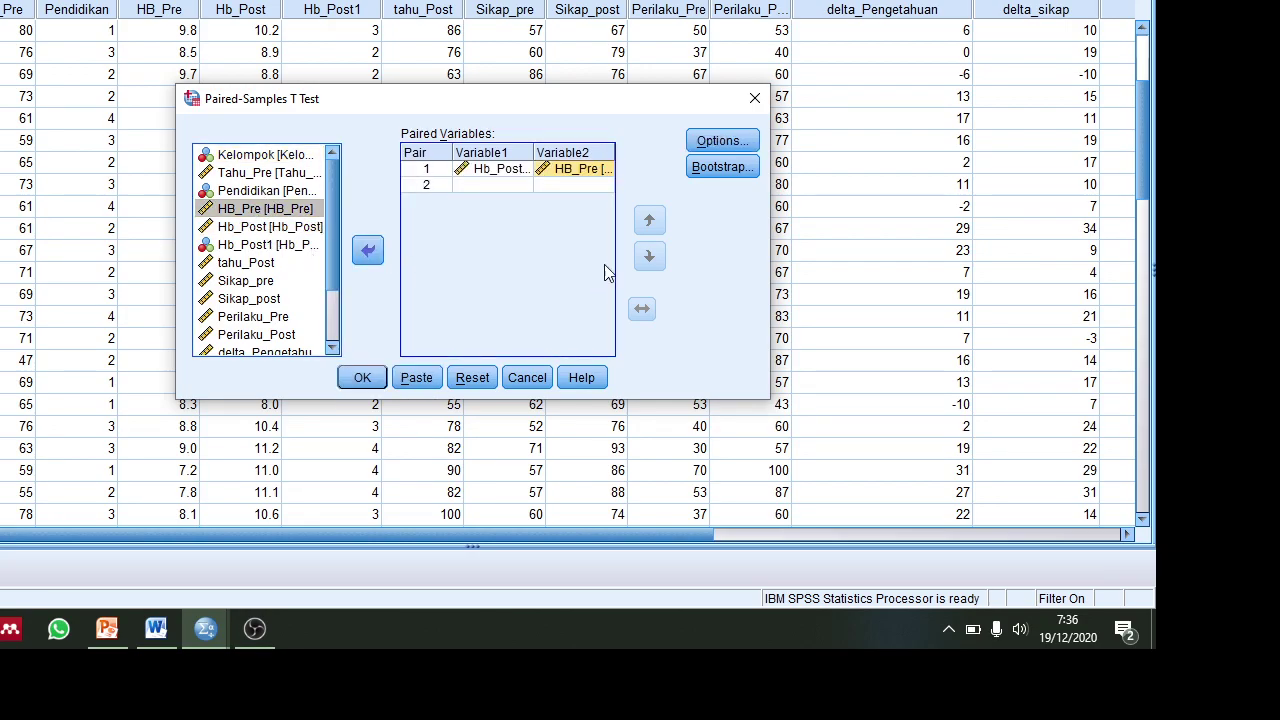
pyautogui.click(358, 378)
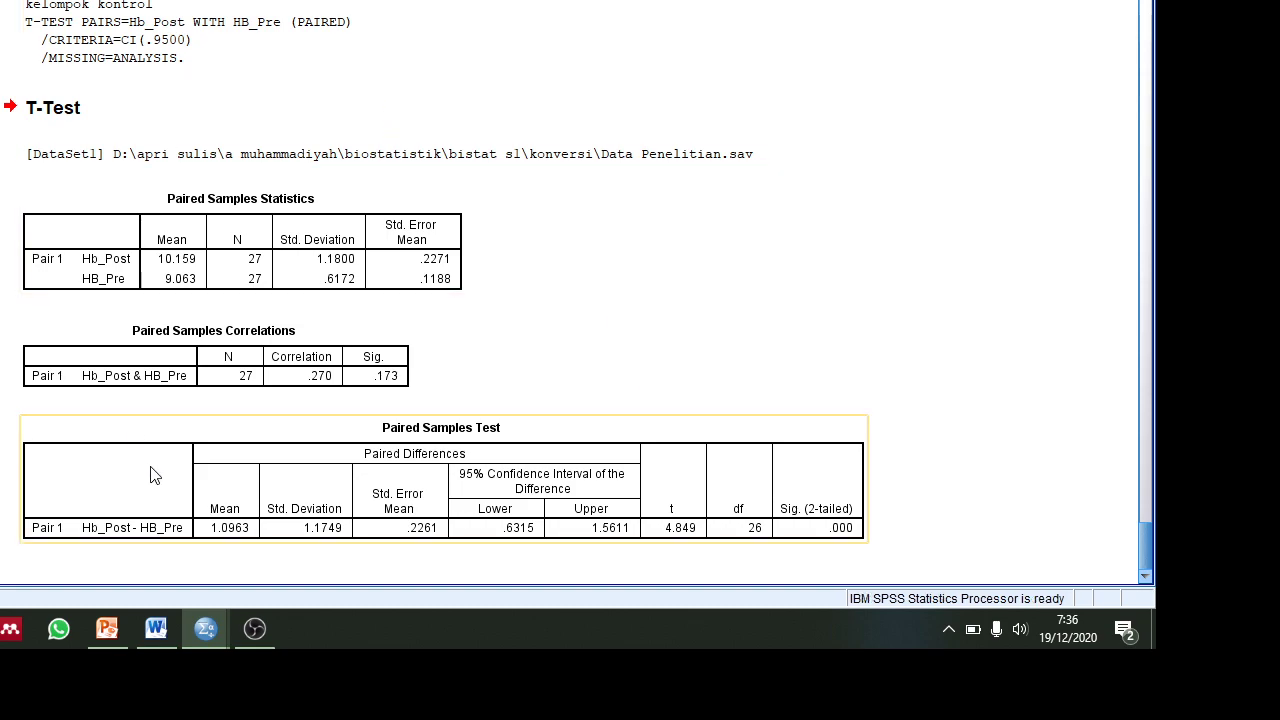
# Step: Return from the output to the Data Penelitian.sav dataset and look through its case rows
pyautogui.moveTo(192, 641)
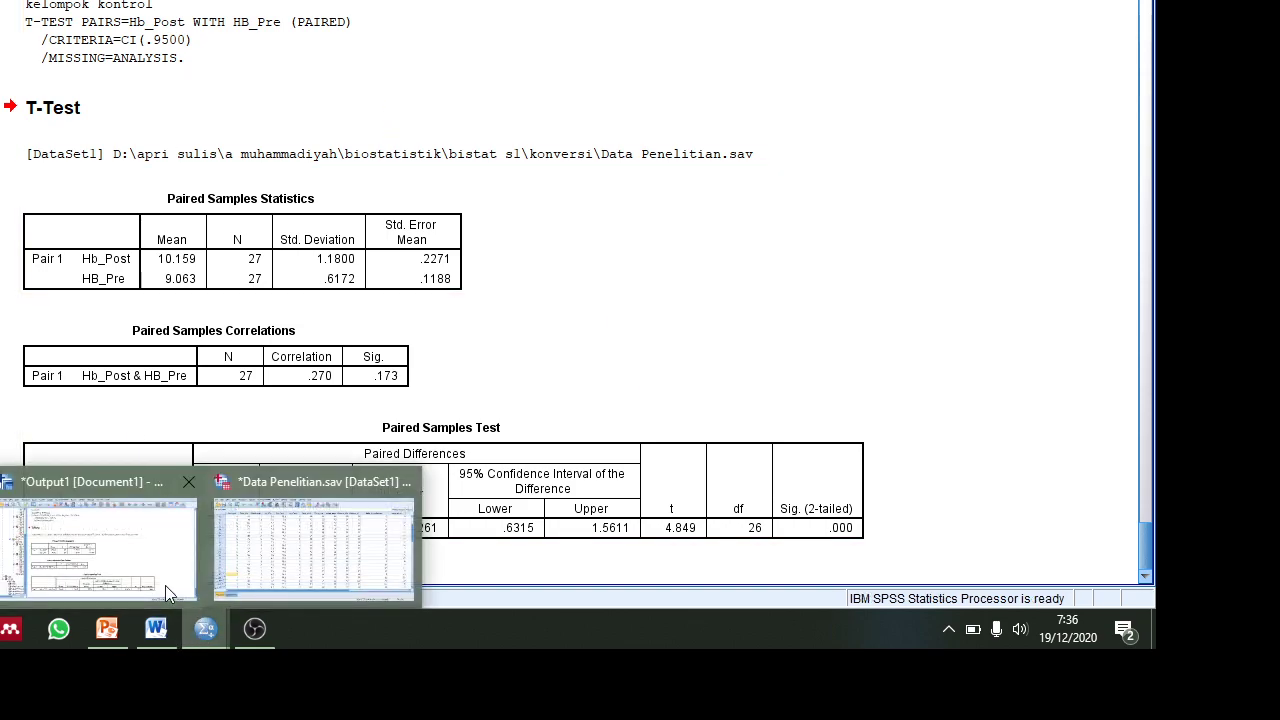
pyautogui.click(351, 576)
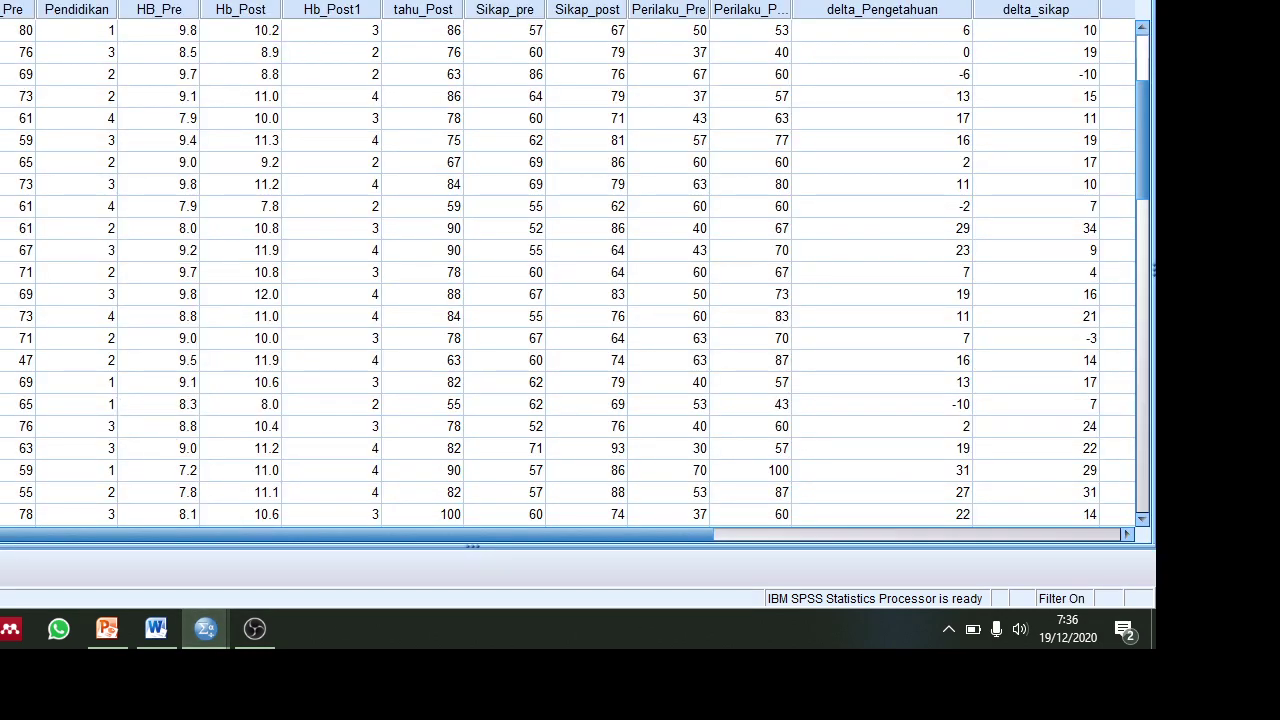
pyautogui.scroll(-5, 570, 270)
pyautogui.scroll(4, 570, 270)
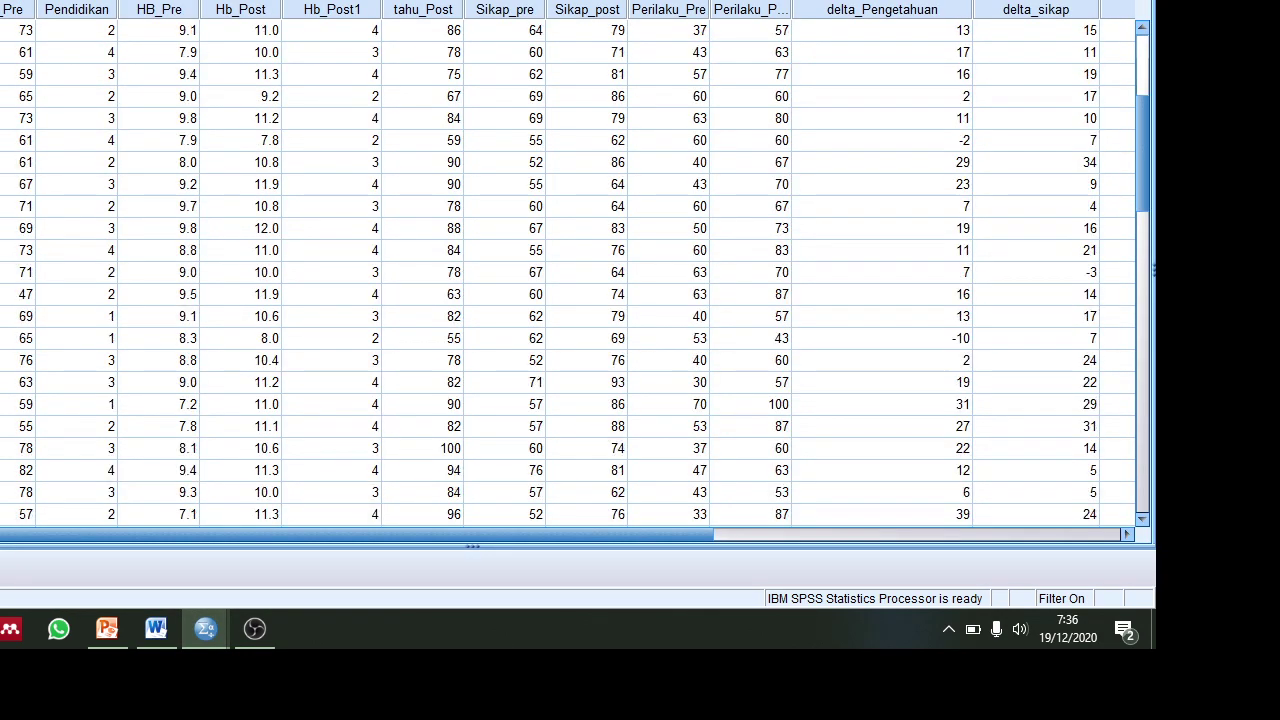